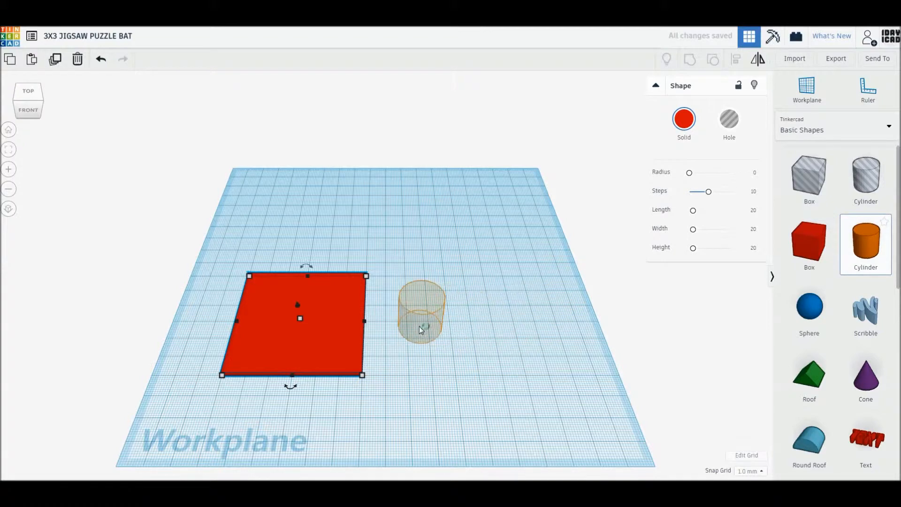
# Place a solid cylinder beside the red square plate, 50 mm across and 4 mm high, with 64 sides.
pyautogui.write('50')
pyautogui.press('Tab')
pyautogui.write('60')
pyautogui.press('Return')
pyautogui.click(458, 323)
pyautogui.click(504, 338)
pyautogui.write('4')
pyautogui.press('Return')
pyautogui.moveTo(695, 173); pyautogui.dragTo(770, 177)
# Move the orange cylinder 16 mm toward the red plate and 18 mm back, against the plate's right edge, in top view.
pyautogui.click(30, 93)
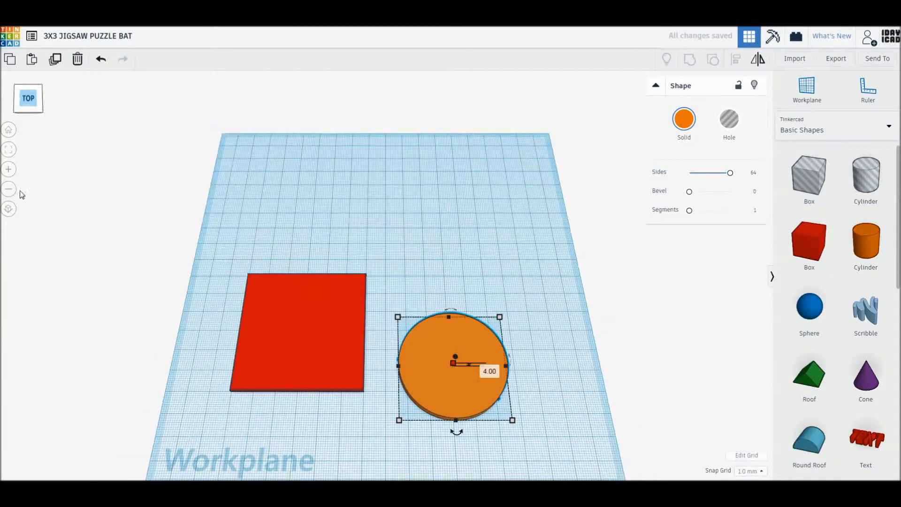
pyautogui.scroll(2, 397, 414)
pyautogui.moveTo(397, 414); pyautogui.dragTo(394, 303, button='middle')
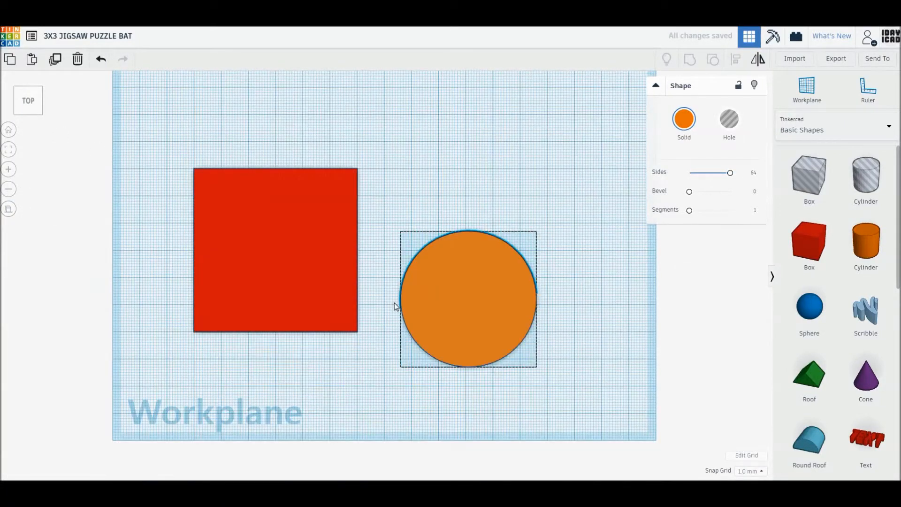
pyautogui.scroll(2, 394, 302)
pyautogui.moveTo(440, 278); pyautogui.dragTo(385, 215)
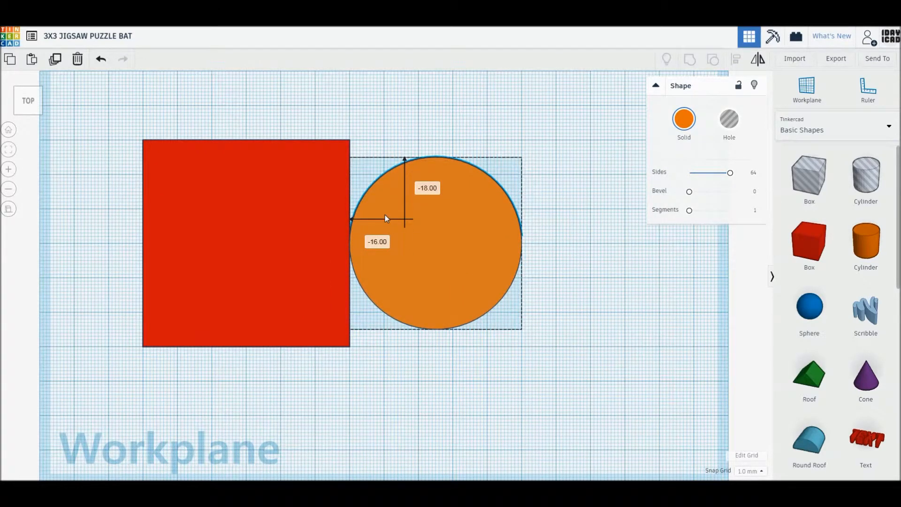
# Copy the orange cylinder about 10 mm to its right and group the two overlapping cylinders into one body.
pyautogui.click(525, 266)
pyautogui.keyDown('alt'); pyautogui.moveTo(478, 274); pyautogui.dragTo(511, 273); pyautogui.keyUp('alt')
pyautogui.click(676, 308)
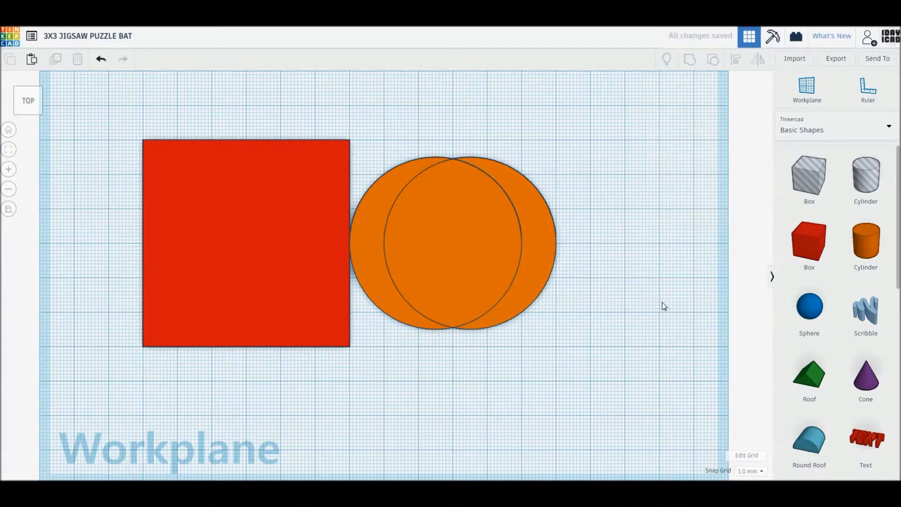
pyautogui.moveTo(565, 358); pyautogui.dragTo(468, 258)
pyautogui.hotkey('ctrl', 'g')
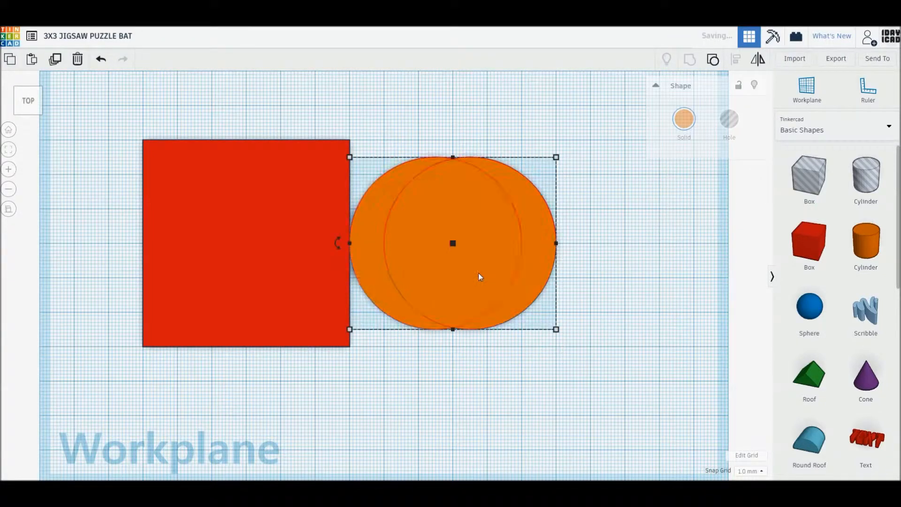
# Add a 64-sided cylinder hole about 14 mm wide at the orange body's lower edge and duplicate it side by side.
pyautogui.click(638, 277)
pyautogui.moveTo(868, 182); pyautogui.dragTo(394, 328)
pyautogui.moveTo(695, 172); pyautogui.dragTo(771, 177)
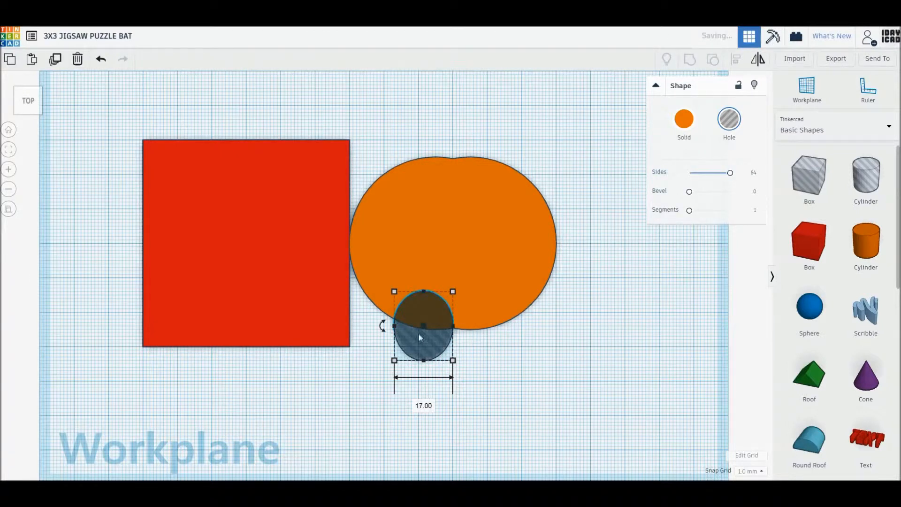
pyautogui.moveTo(394, 329); pyautogui.dragTo(481, 348)
pyautogui.click(501, 362)
pyautogui.click(453, 354)
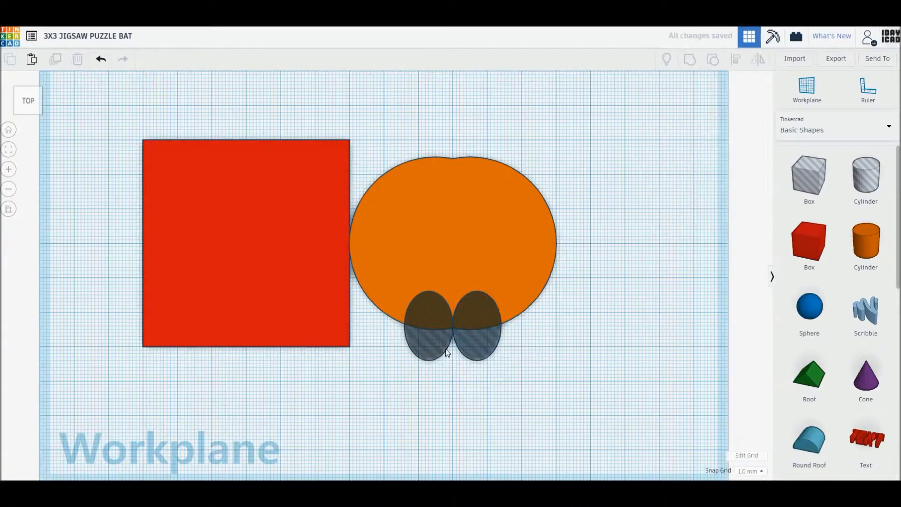
# Copy the lower oval hole to both outer sides, slightly higher, making four holes along the orange body's lower edge.
pyautogui.keyDown('alt'); pyautogui.moveTo(419, 338); pyautogui.dragTo(502, 332); pyautogui.keyUp('alt')
pyautogui.click(594, 336)
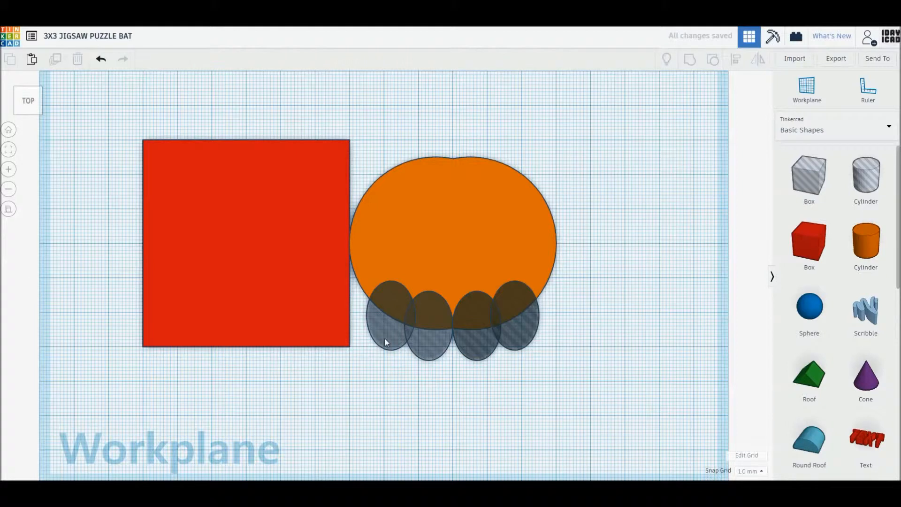
pyautogui.click(853, 199)
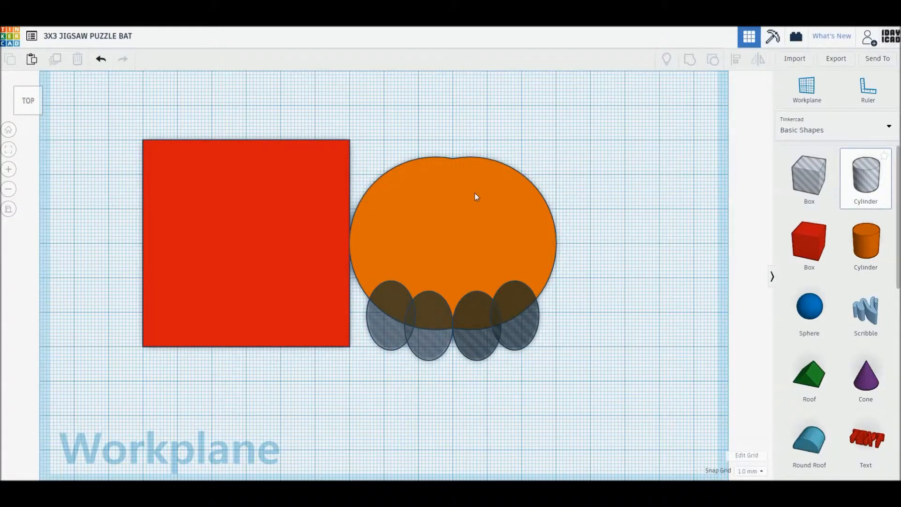
pyautogui.click(393, 319)
pyautogui.click(534, 303)
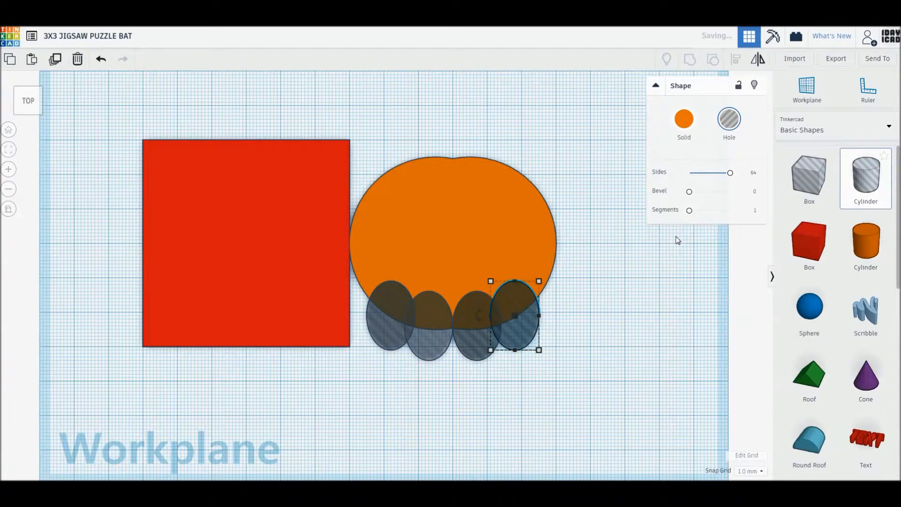
# Place another cylinder hole at the orange body's upper right edge and give it 64 sides.
pyautogui.moveTo(866, 179); pyautogui.dragTo(557, 162)
pyautogui.click(597, 241)
pyautogui.click(570, 187)
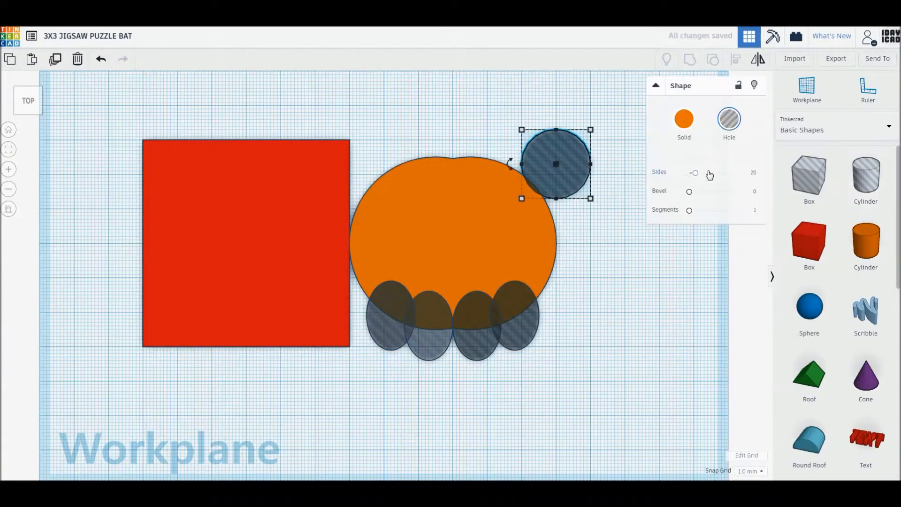
pyautogui.moveTo(713, 175); pyautogui.dragTo(730, 173)
pyautogui.hotkey('ctrl', 'a')
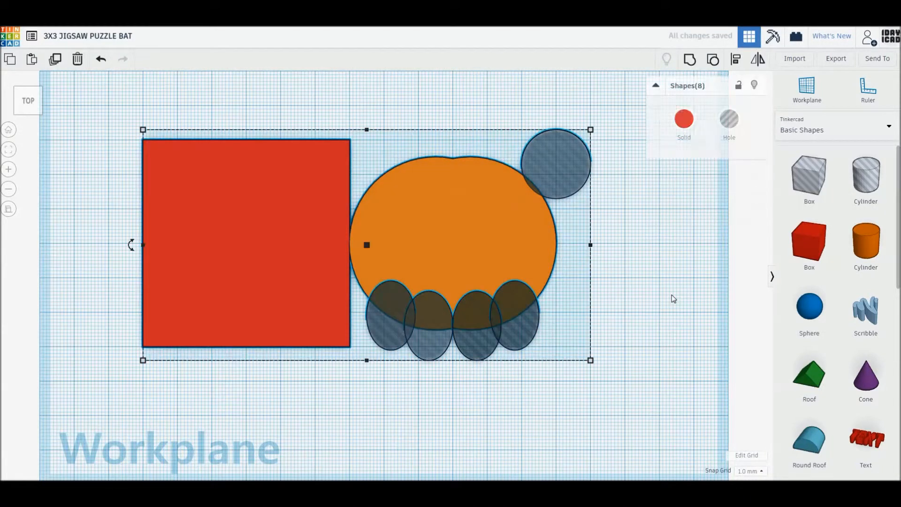
pyautogui.click(654, 294)
# Narrow the upper hole to 16 mm and duplicate it across the body's upper edge with a 24 mm offset.
pyautogui.moveTo(567, 183); pyautogui.dragTo(485, 188)
pyautogui.hotkey('ctrl', 'd')
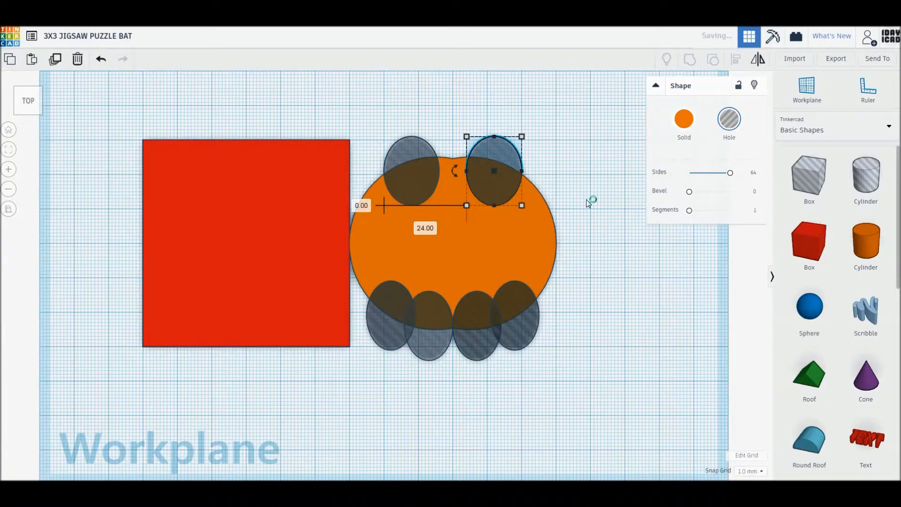
pyautogui.click(581, 202)
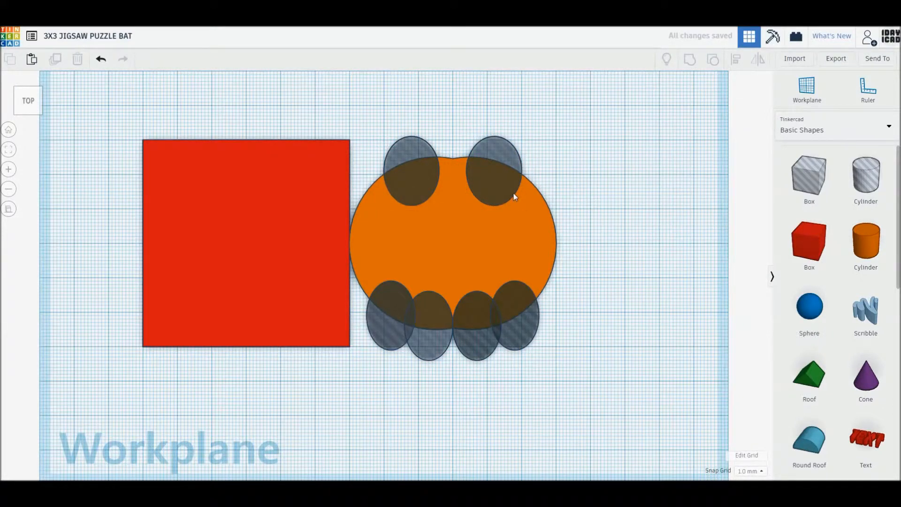
pyautogui.click(381, 314)
pyautogui.keyDown('shift'); pyautogui.click(428, 331); pyautogui.keyUp('shift')
pyautogui.keyDown('shift'); pyautogui.click(468, 341); pyautogui.keyUp('shift')
pyautogui.keyDown('shift'); pyautogui.click(506, 340); pyautogui.keyUp('shift')
pyautogui.click(596, 351)
pyautogui.click(393, 289)
pyautogui.moveTo(392, 279); pyautogui.dragTo(393, 270)
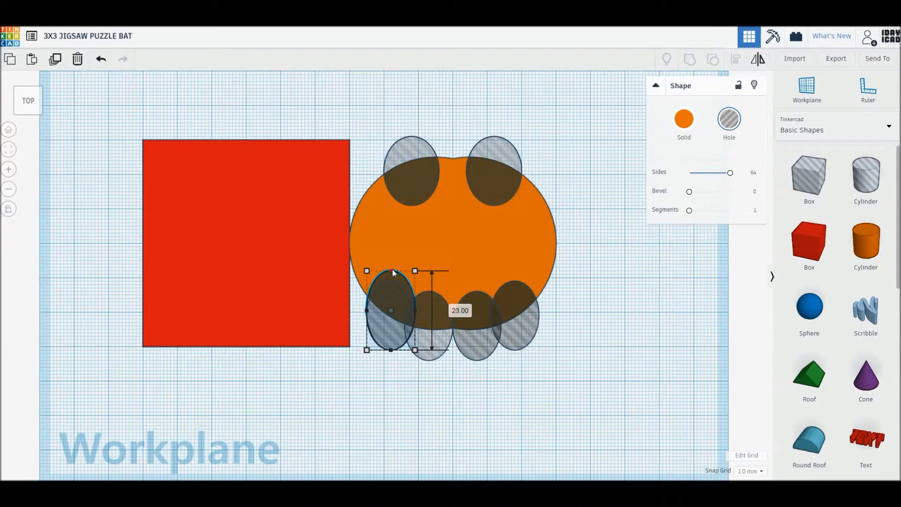
pyautogui.hotkey('ctrl', 'z')
# Stretch the two outer lower oval holes upward to a length of 23 mm each.
pyautogui.click(394, 334)
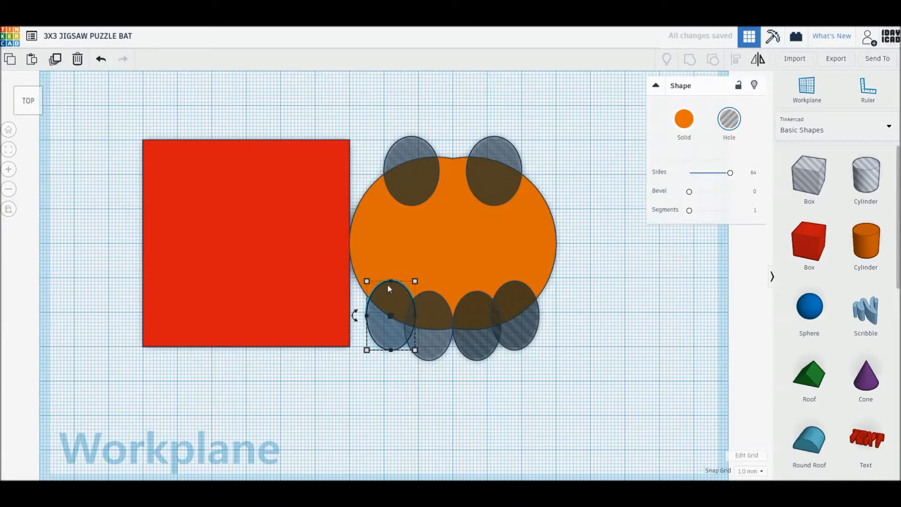
pyautogui.moveTo(390, 282); pyautogui.dragTo(390, 271)
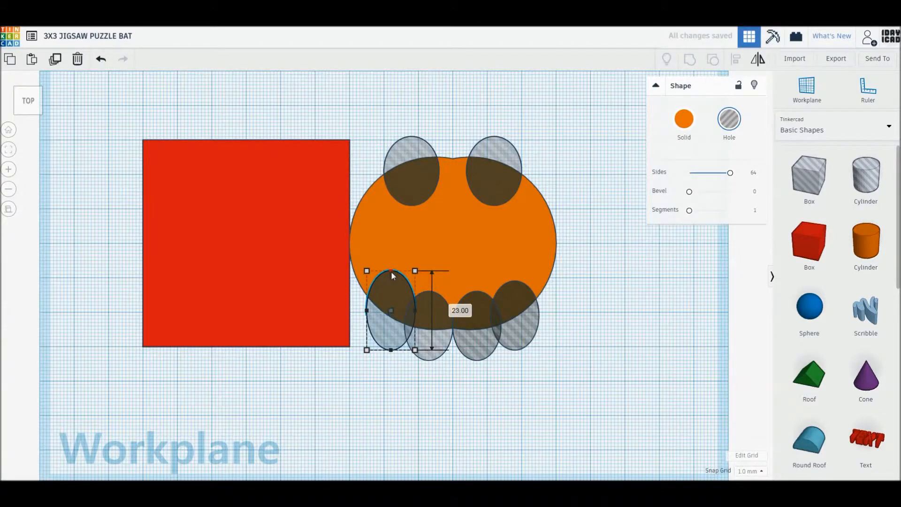
pyautogui.click(519, 329)
pyautogui.moveTo(515, 279); pyautogui.dragTo(515, 274)
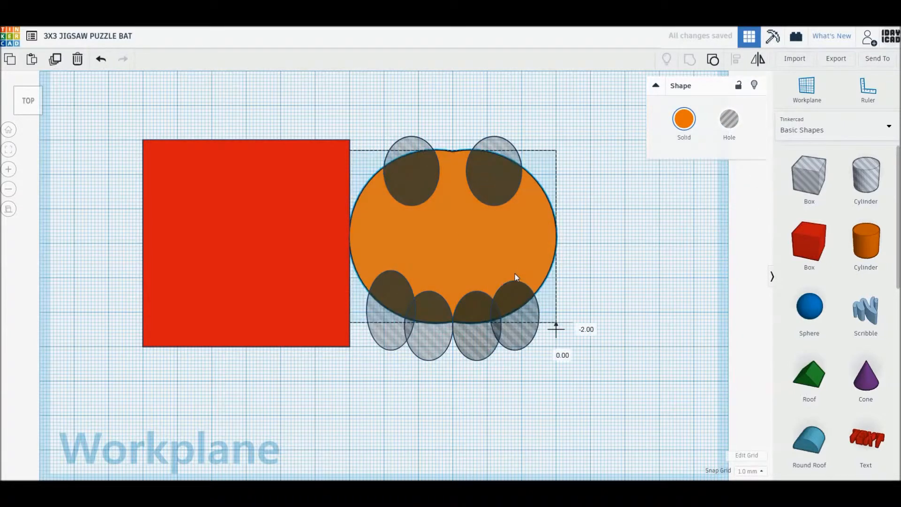
pyautogui.hotkey('ctrl', 'z')
pyautogui.click(516, 344)
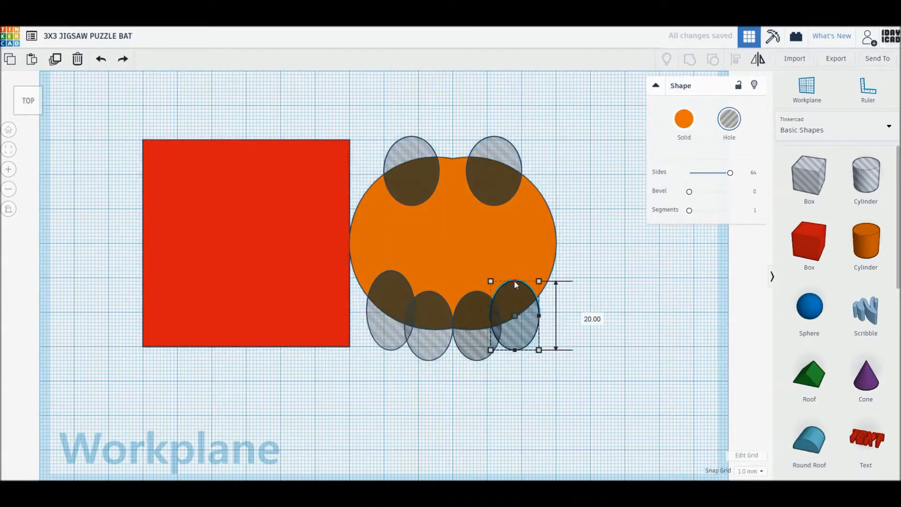
pyautogui.moveTo(514, 281); pyautogui.dragTo(514, 272)
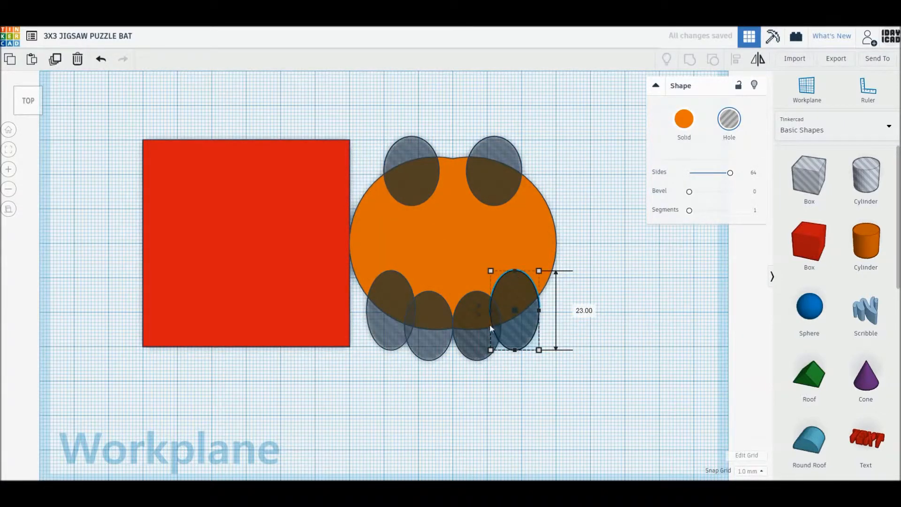
# Stretch the two inner lower oval holes upward to a length of 22 mm each.
pyautogui.click(433, 331)
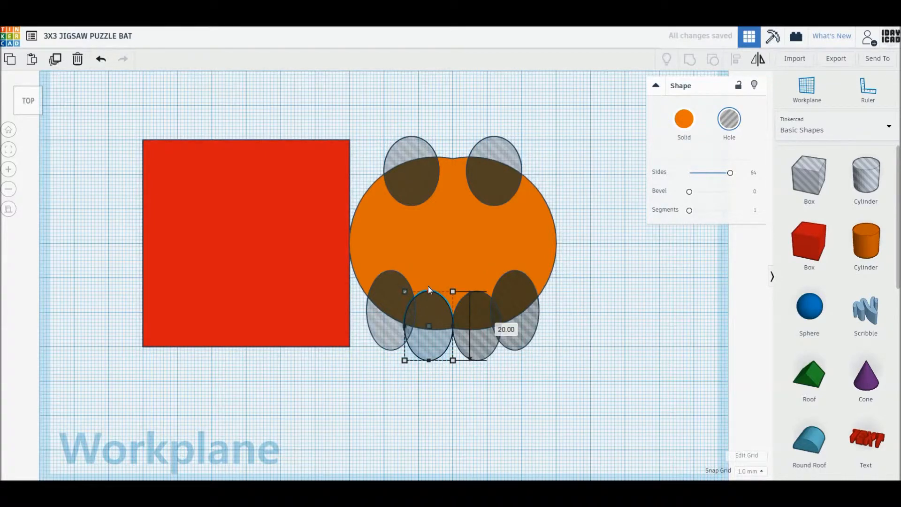
pyautogui.click(473, 296)
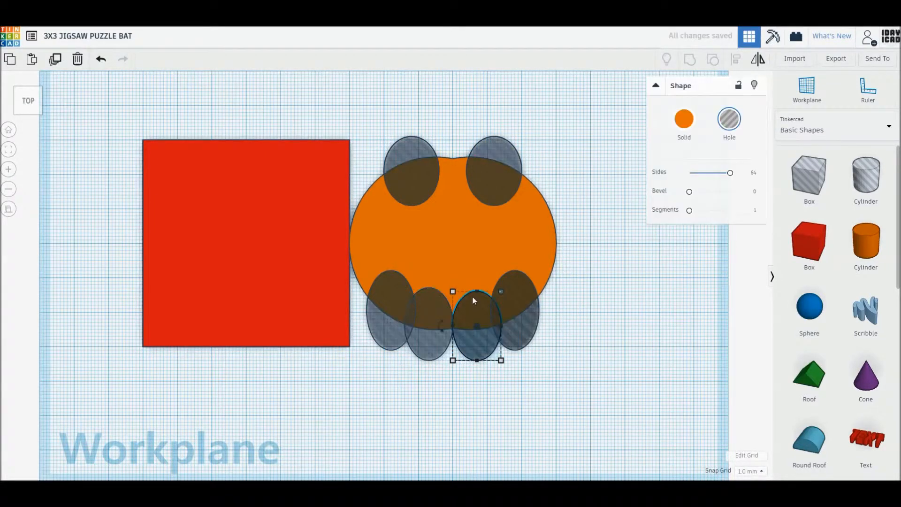
pyautogui.moveTo(477, 292); pyautogui.dragTo(476, 285)
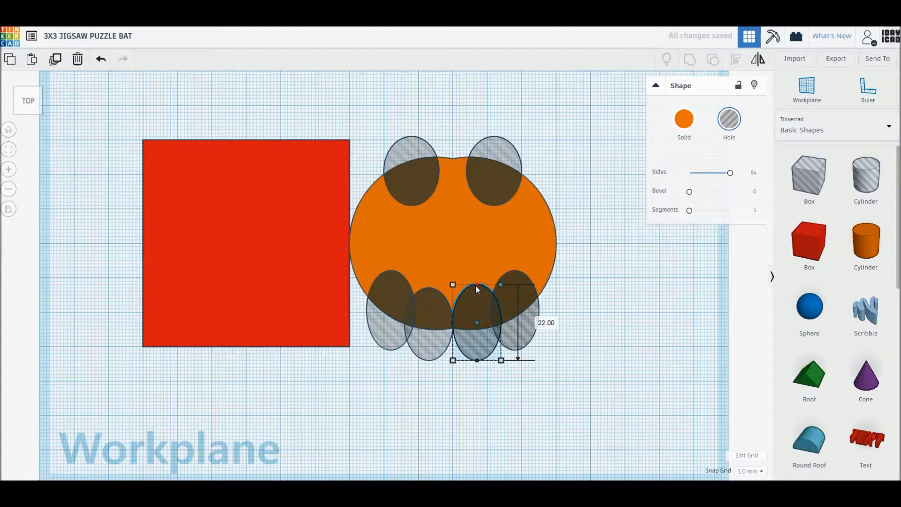
pyautogui.click(427, 318)
pyautogui.moveTo(430, 290); pyautogui.dragTo(430, 285)
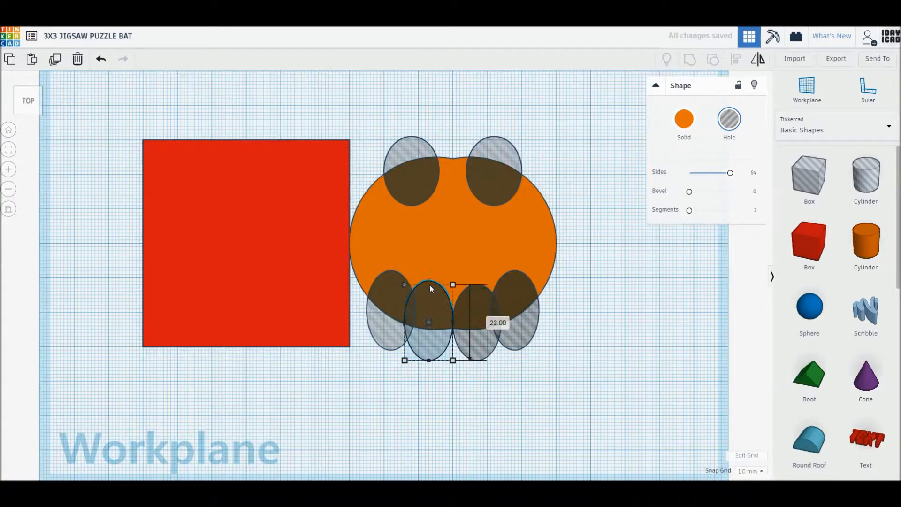
# Narrow the two inner lower holes from their outer sides, making the right one 13 mm wide.
pyautogui.moveTo(405, 323); pyautogui.dragTo(412, 325)
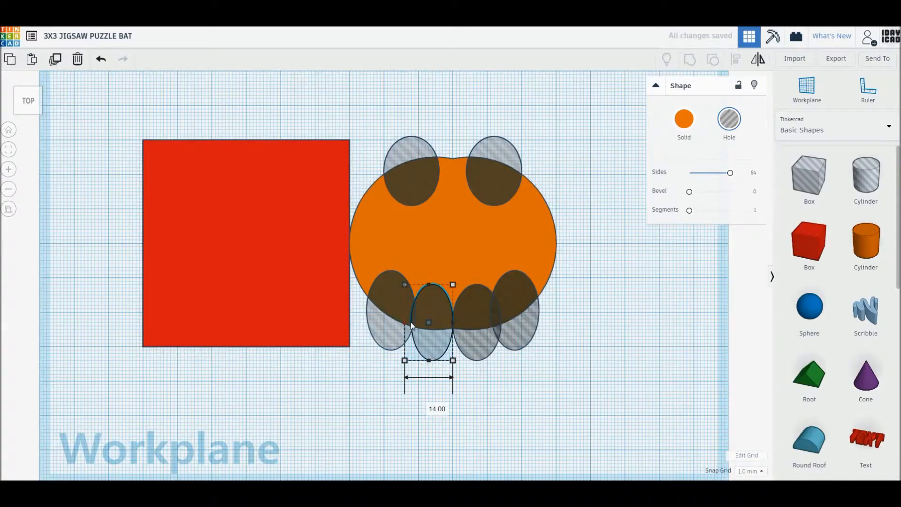
pyautogui.click(490, 355)
pyautogui.moveTo(501, 322); pyautogui.dragTo(500, 327)
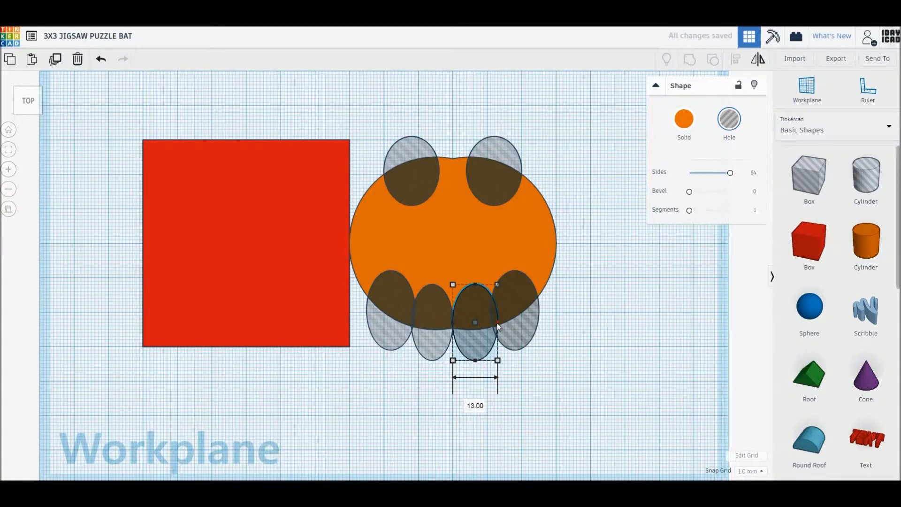
pyautogui.click(606, 331)
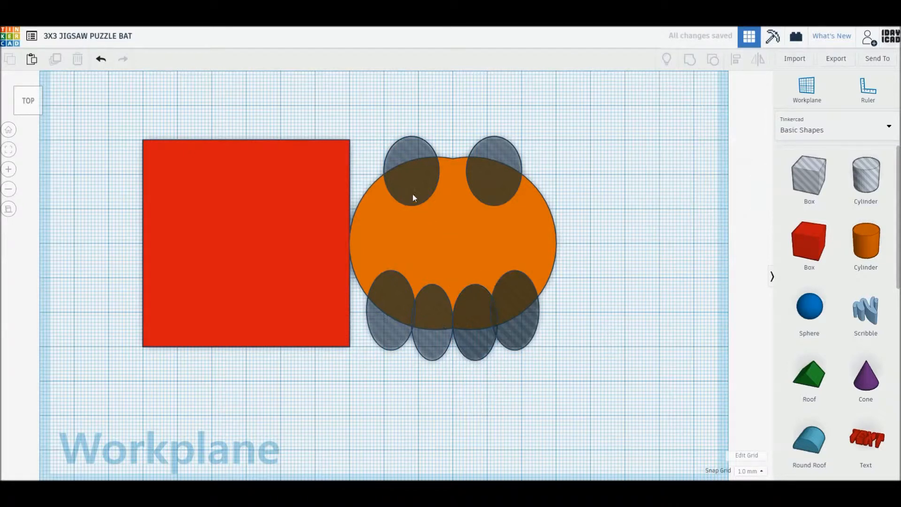
# Move each of the two upper oval holes 2 mm down into the orange body.
pyautogui.click(413, 192)
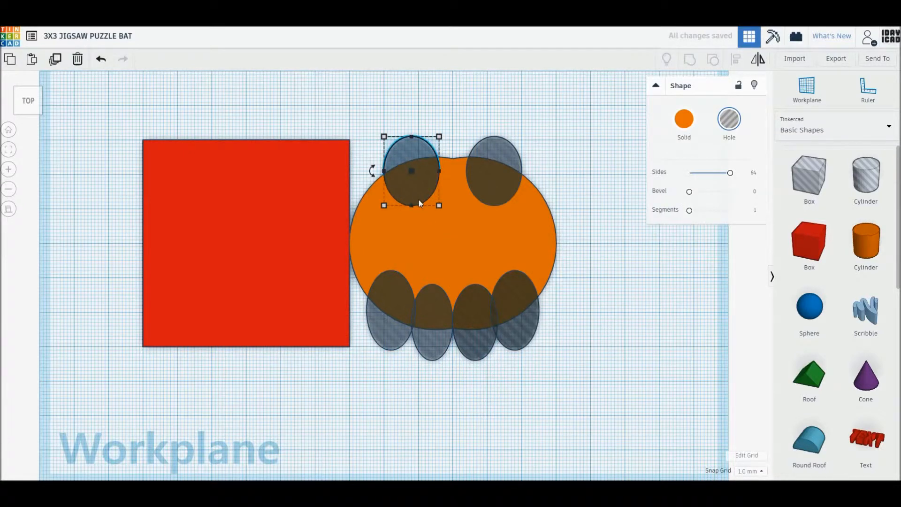
pyautogui.press('Down')
pyautogui.press('Down')
pyautogui.click(497, 193)
pyautogui.press('Down')
pyautogui.press('Down')
pyautogui.click(587, 224)
# Add a narrow cylinder hole about 10 mm wide between the two upper holes and shift it up.
pyautogui.moveTo(503, 190); pyautogui.dragTo(471, 176)
pyautogui.hotkey('ctrl', 'z')
pyautogui.moveTo(454, 209); pyautogui.dragTo(453, 199)
pyautogui.press('Up')
pyautogui.press('Up')
pyautogui.press('Up')
pyautogui.press('Up')
# Set the narrow middle hole's length to 19 mm and move it 2 mm up.
pyautogui.moveTo(454, 188); pyautogui.dragTo(453, 193)
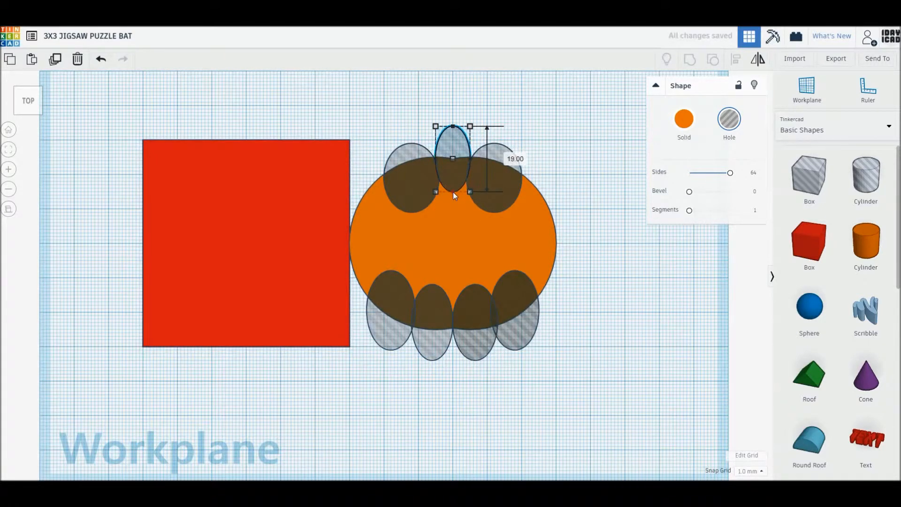
pyautogui.press('Up')
pyautogui.press('Up')
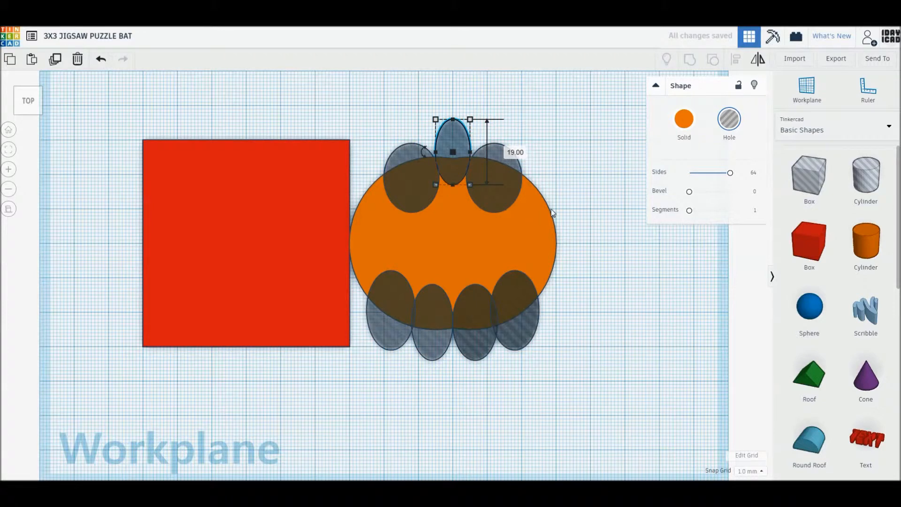
pyautogui.click(594, 170)
# Place a 20 mm box hole over the right upper oval hole, just right of the narrow middle hole.
pyautogui.moveTo(809, 176); pyautogui.dragTo(502, 150)
pyautogui.click(500, 189)
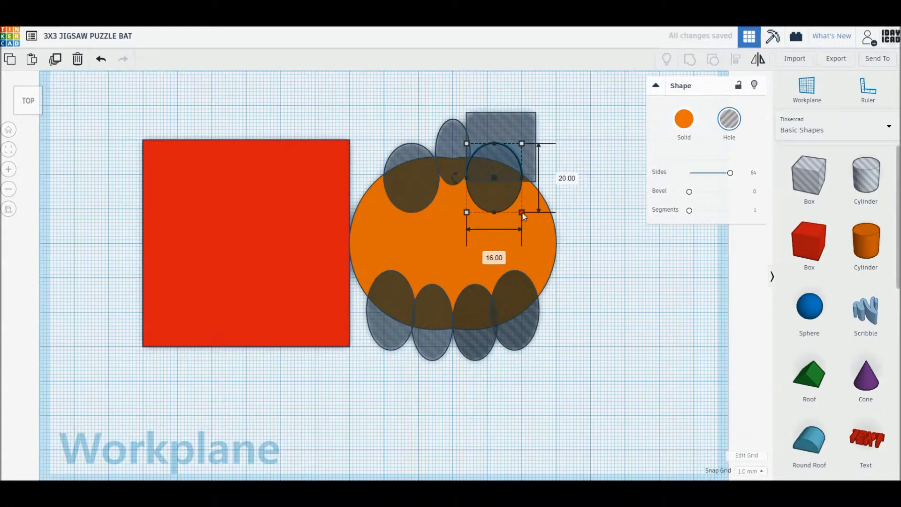
pyautogui.click(557, 188)
pyautogui.click(526, 139)
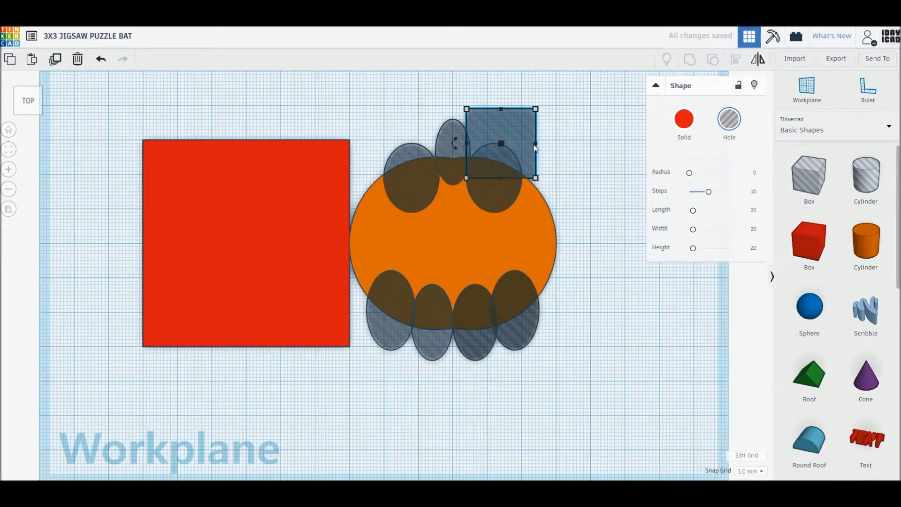
# Narrow the box hole to about 12 mm and copy it 20 mm to the left, over the other upper hole.
pyautogui.moveTo(536, 143); pyautogui.dragTo(424, 139)
pyautogui.hotkey('ctrl', 'd')
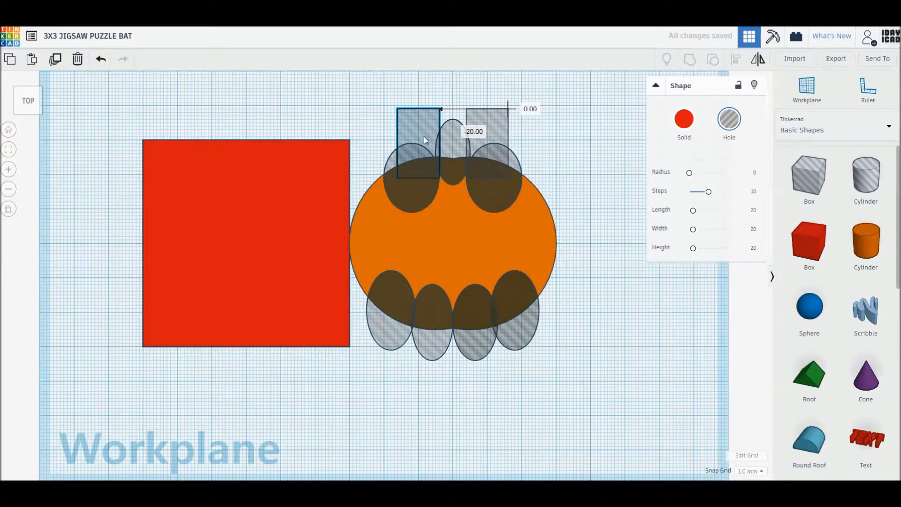
pyautogui.click(383, 138)
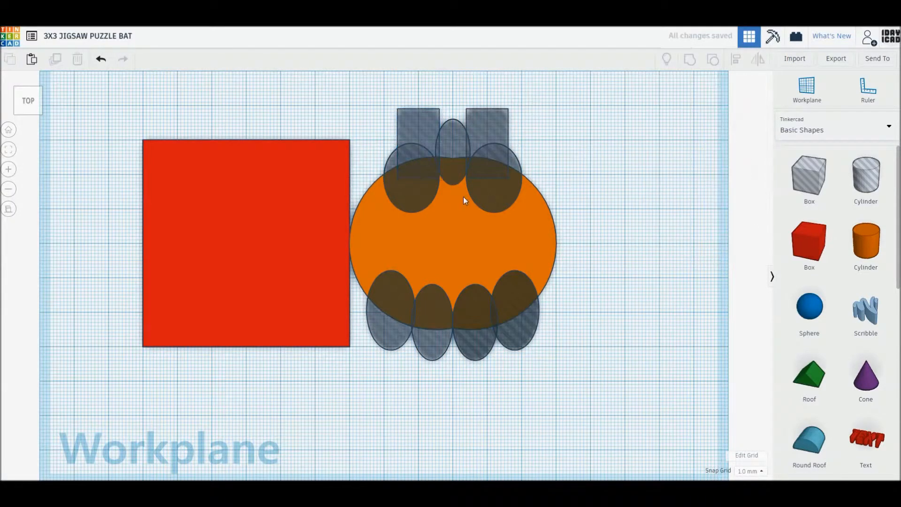
# Enlarge the two upper oval holes to about 17 mm wide and 22 mm long.
pyautogui.click(455, 171)
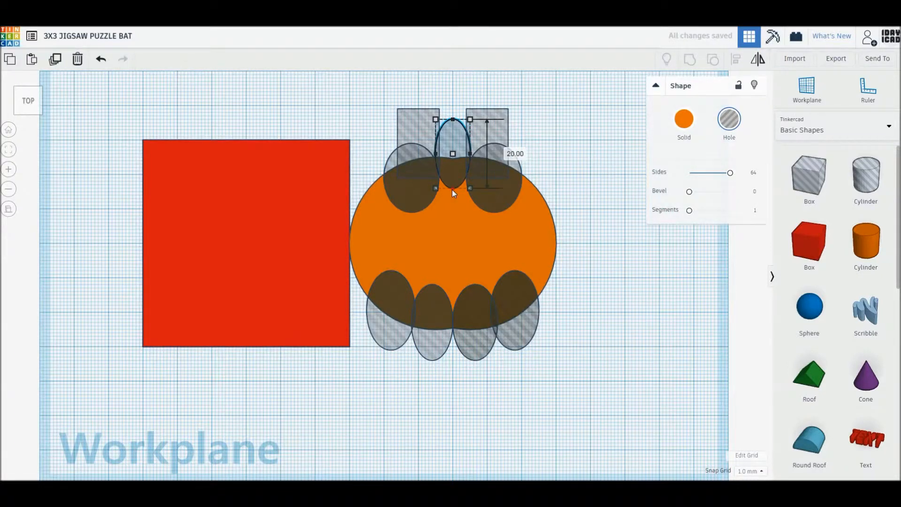
pyautogui.click(573, 232)
pyautogui.click(411, 205)
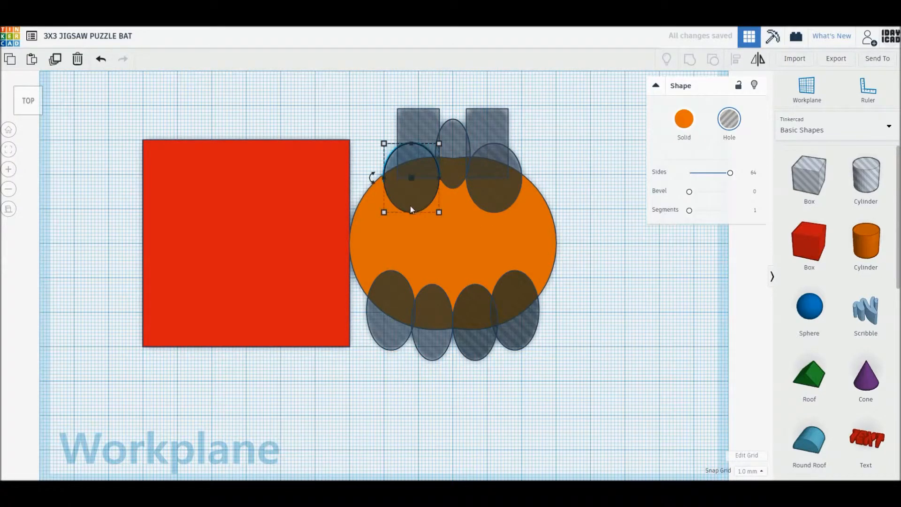
pyautogui.moveTo(384, 213); pyautogui.dragTo(382, 220)
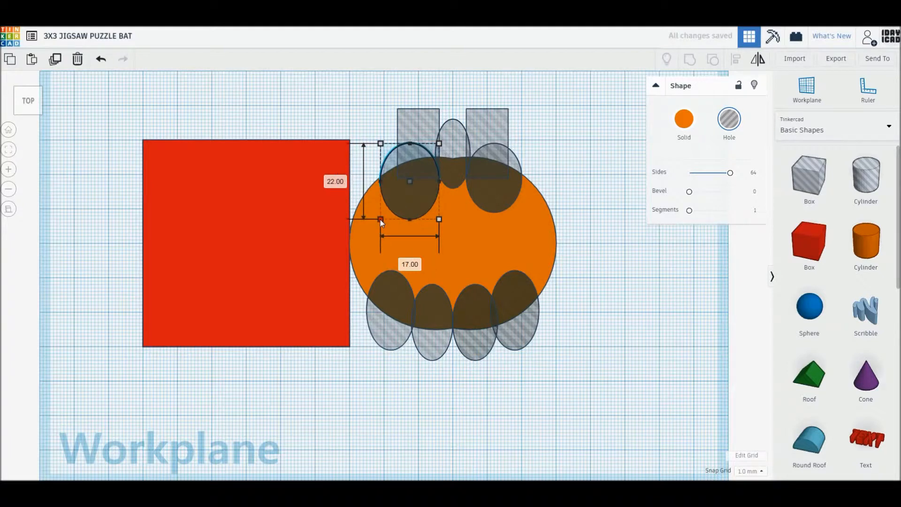
pyautogui.click(493, 194)
pyautogui.moveTo(521, 212); pyautogui.dragTo(523, 218)
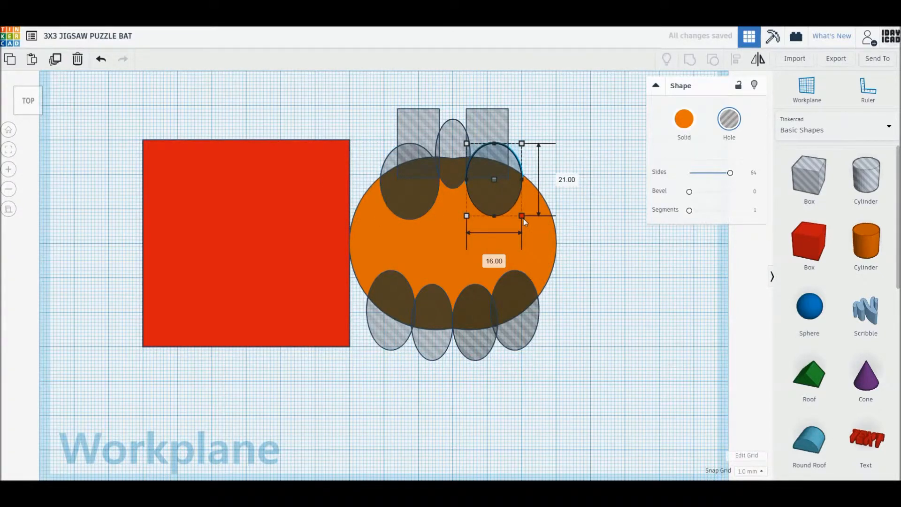
pyautogui.click(409, 207)
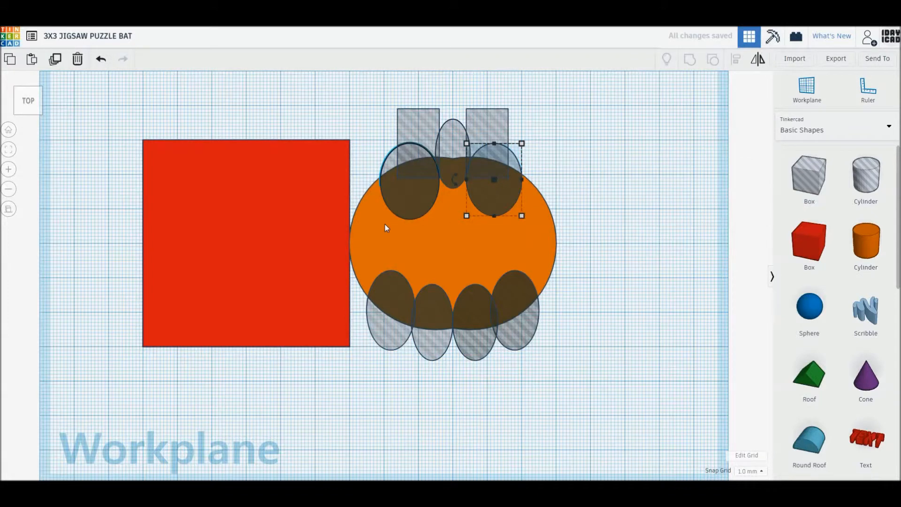
pyautogui.click(486, 211)
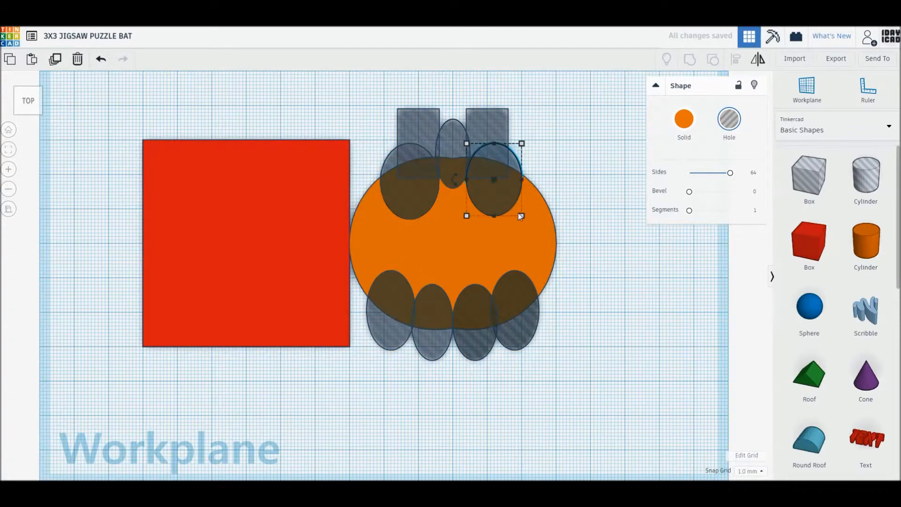
pyautogui.moveTo(522, 217); pyautogui.dragTo(525, 223)
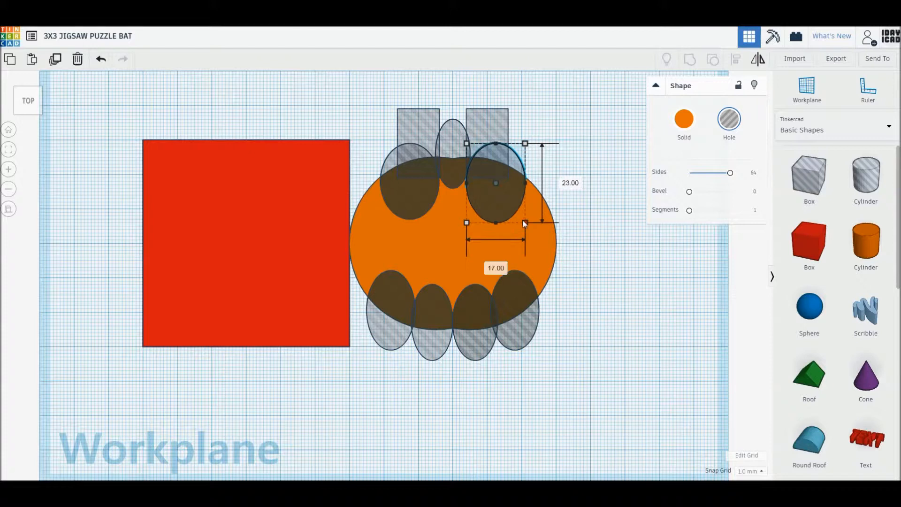
pyautogui.click(596, 252)
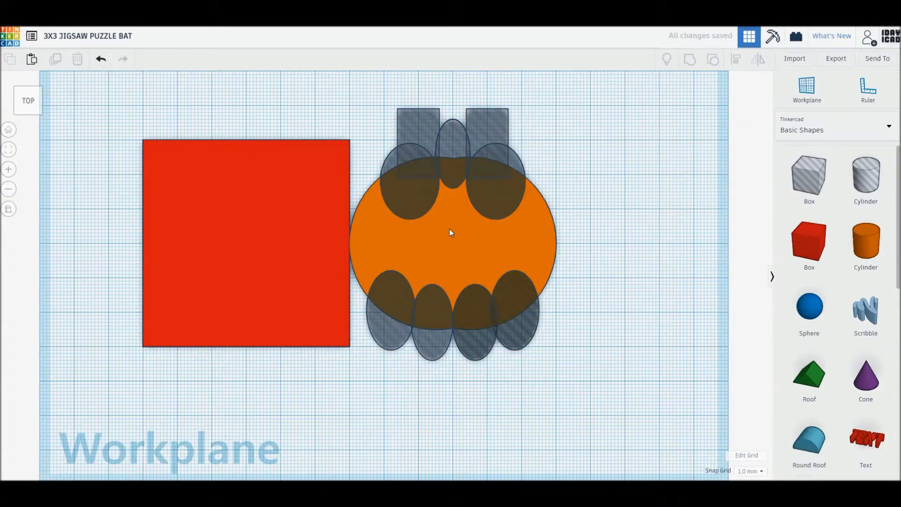
# Lengthen the two outer lower oval holes upward to about 26 mm.
pyautogui.click(391, 287)
pyautogui.moveTo(392, 271); pyautogui.dragTo(391, 259)
pyautogui.click(517, 319)
pyautogui.moveTo(516, 271); pyautogui.dragTo(514, 261)
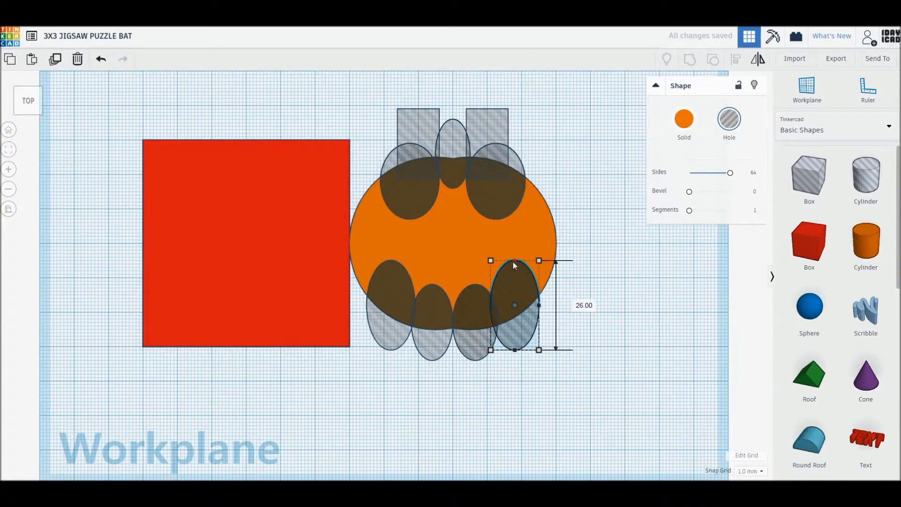
# Shorten the two upper oval holes to 21 mm from their lower edges.
pyautogui.click(400, 198)
pyautogui.moveTo(409, 220); pyautogui.dragTo(409, 216)
pyautogui.click(498, 215)
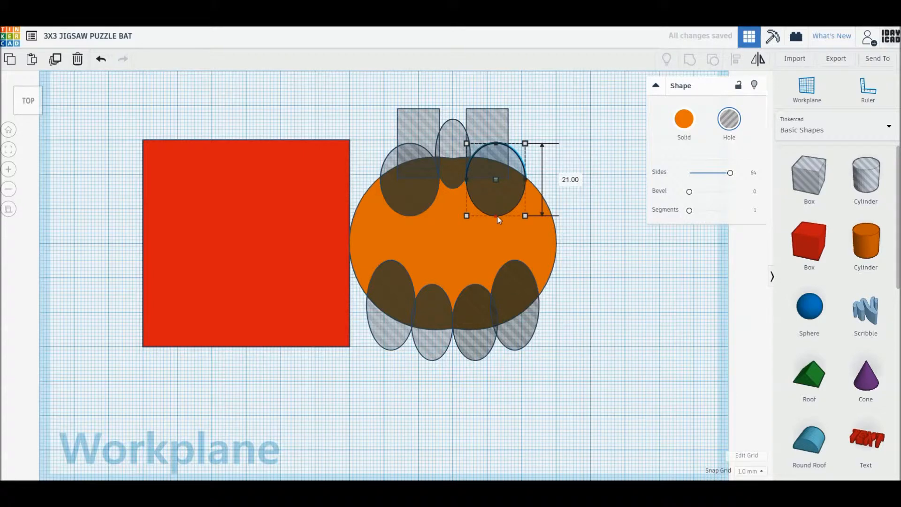
pyautogui.click(570, 262)
# Narrow the two outer lower oval holes by about 1 mm on their inner sides.
pyautogui.click(407, 312)
pyautogui.moveTo(416, 305); pyautogui.dragTo(410, 306)
pyautogui.click(497, 304)
pyautogui.moveTo(491, 305); pyautogui.dragTo(495, 305)
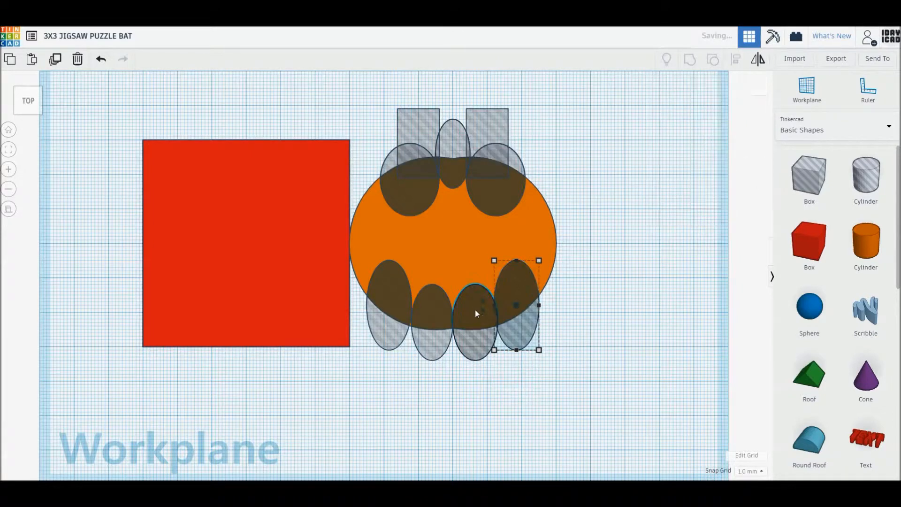
pyautogui.click(476, 312)
pyautogui.click(608, 340)
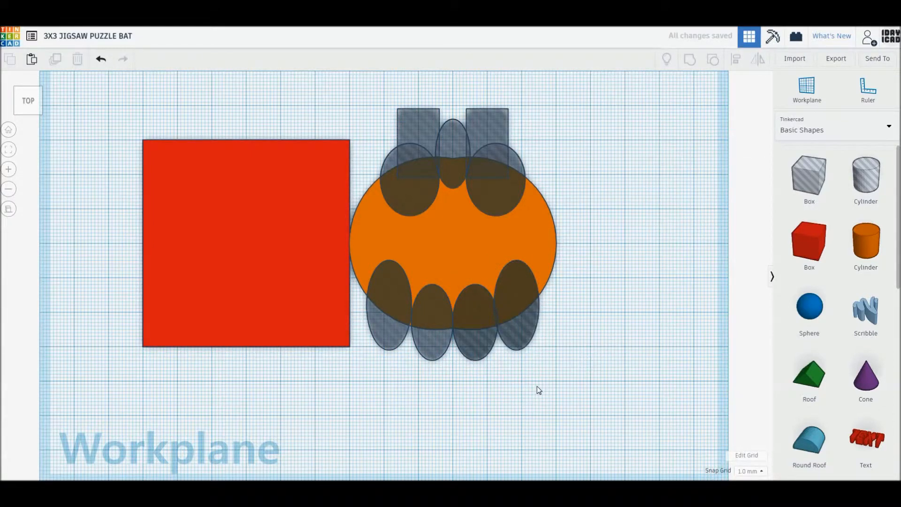
# Widen the left inner lower oval hole to 13 mm toward its outer neighbour.
pyautogui.click(515, 333)
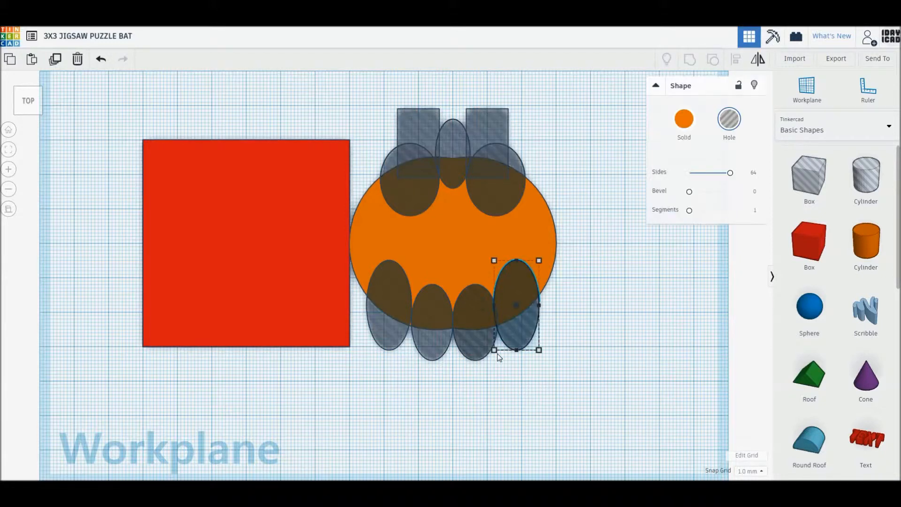
pyautogui.click(402, 339)
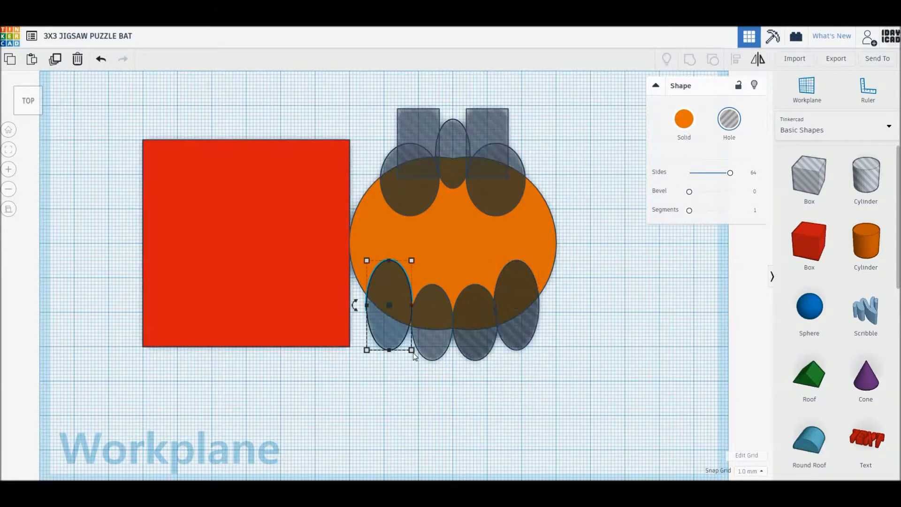
pyautogui.click(446, 380)
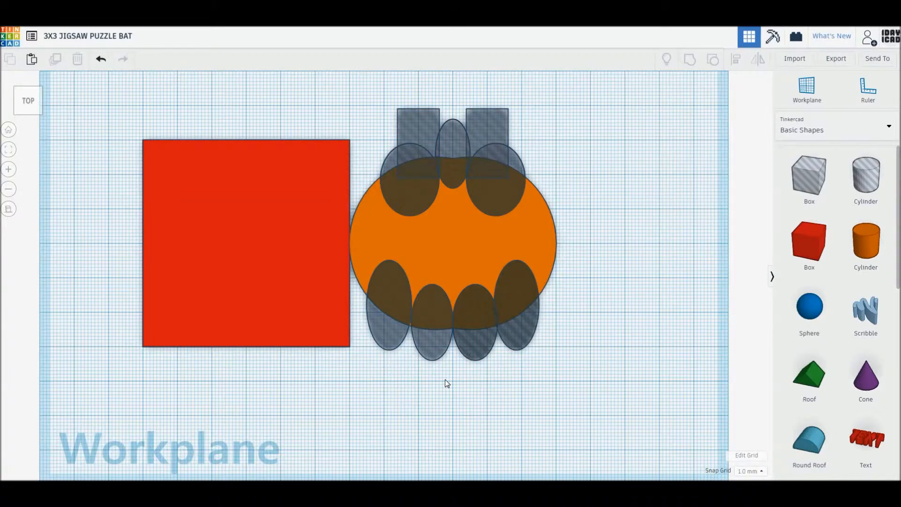
pyautogui.click(426, 355)
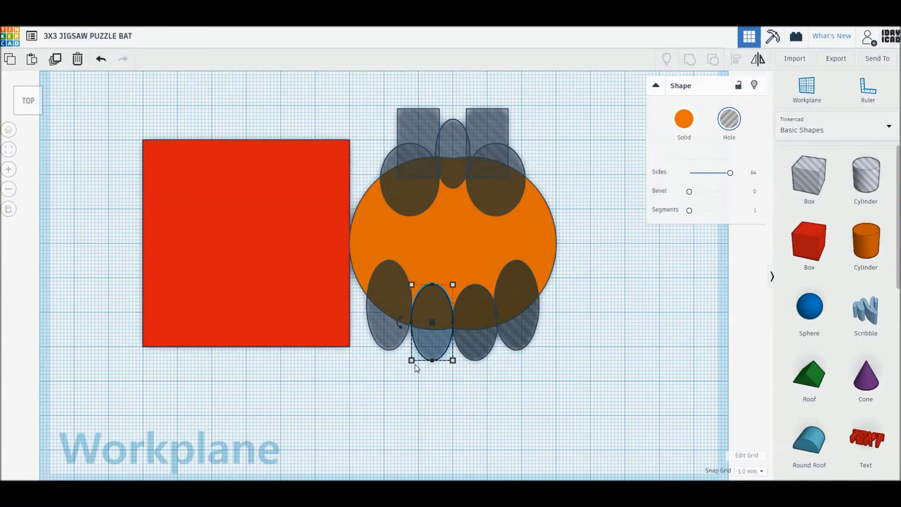
pyautogui.click(477, 349)
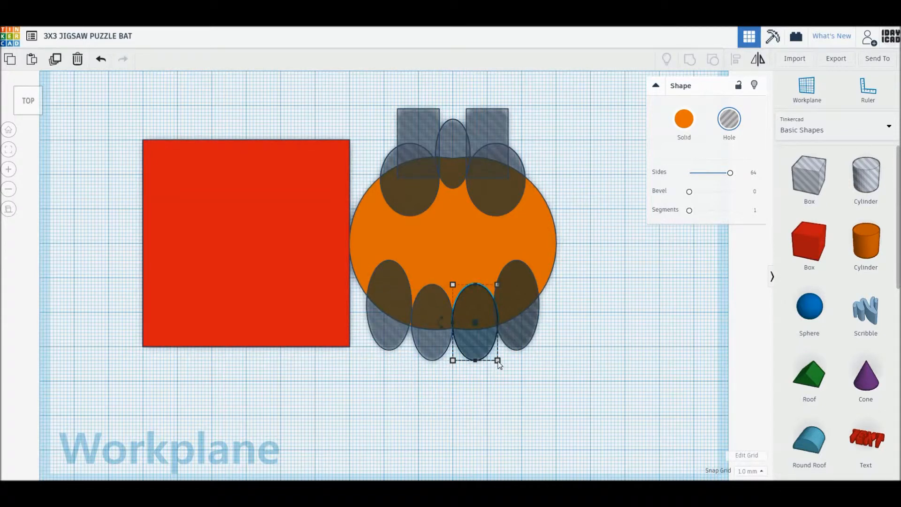
pyautogui.moveTo(411, 323); pyautogui.dragTo(408, 326)
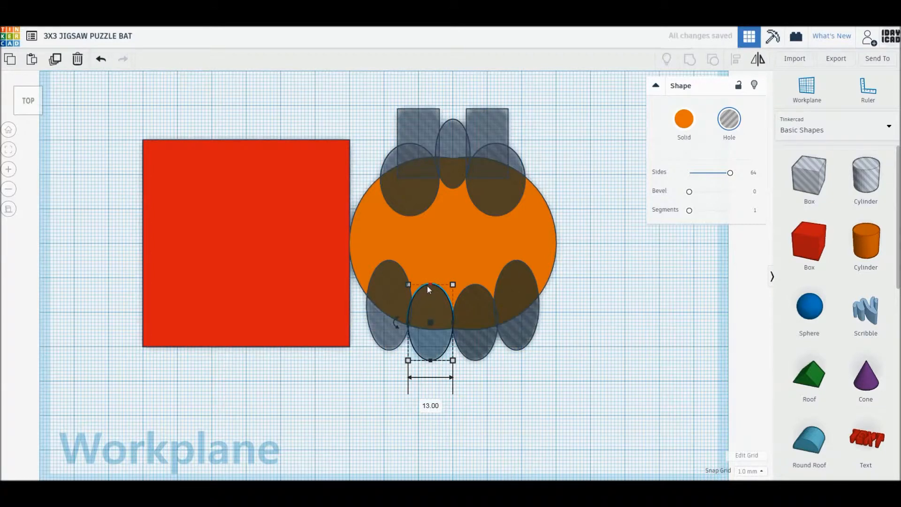
# Lengthen the two inner lower oval holes upward to 25 mm.
pyautogui.moveTo(429, 285); pyautogui.dragTo(429, 277)
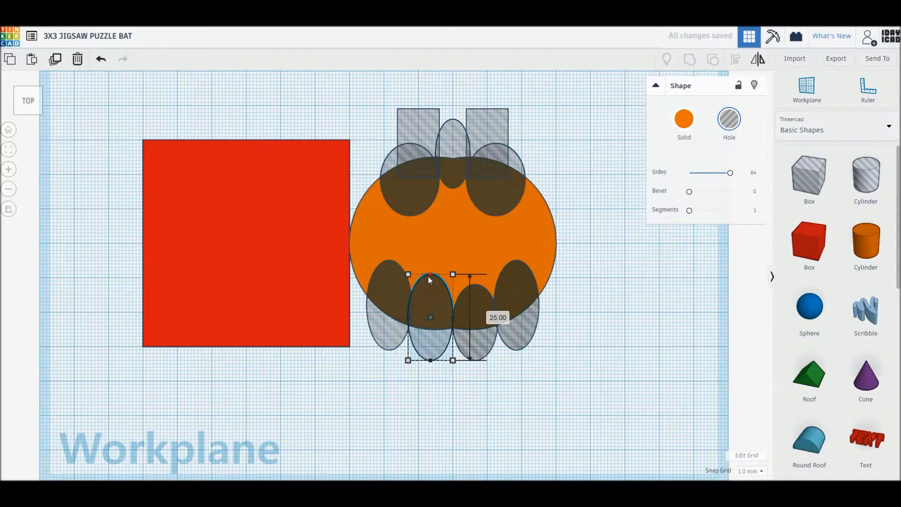
pyautogui.click(473, 294)
pyautogui.moveTo(474, 285); pyautogui.dragTo(475, 275)
pyautogui.click(609, 314)
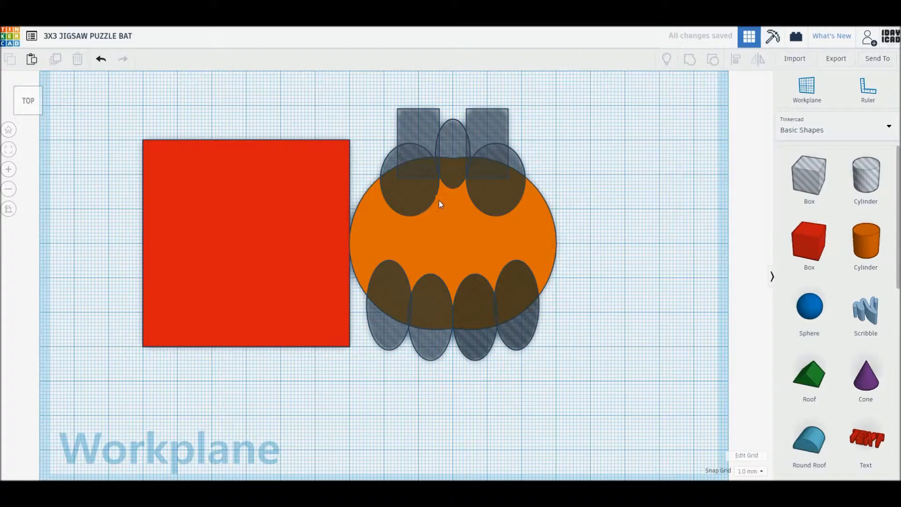
# Move the narrow middle hole between the bat's ears up by 1 mm.
pyautogui.click(454, 185)
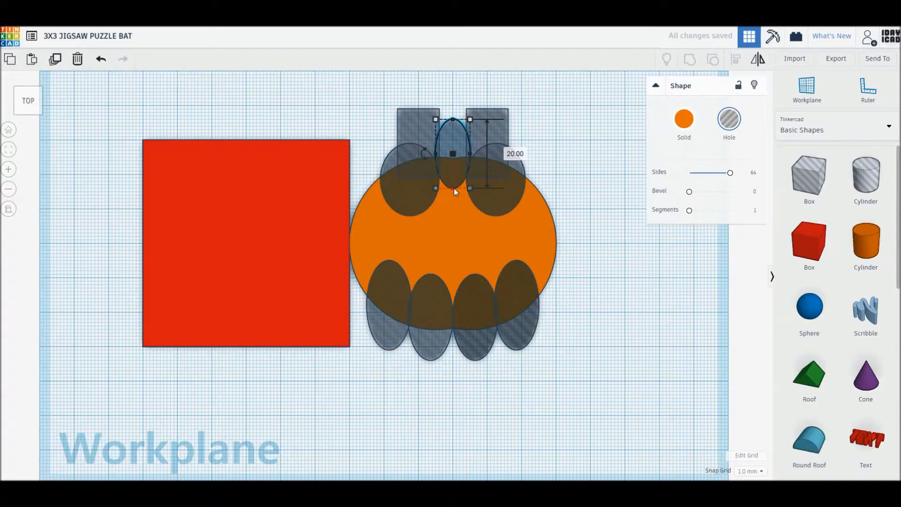
pyautogui.press('Up')
pyautogui.click(627, 278)
# Shorten the two upper oval holes to 20 mm, keeping their upper edges in place.
pyautogui.click(407, 215)
pyautogui.moveTo(409, 215); pyautogui.dragTo(408, 212)
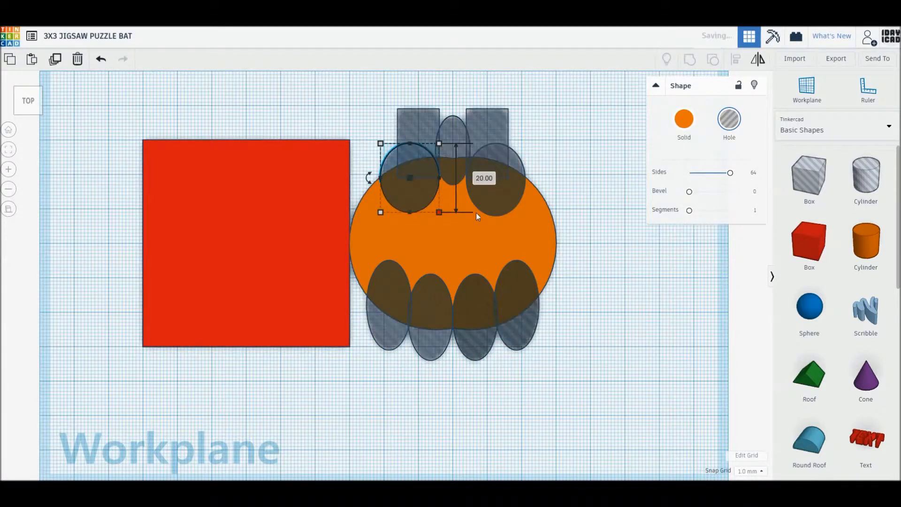
pyautogui.click(494, 204)
pyautogui.moveTo(496, 216); pyautogui.dragTo(494, 213)
pyautogui.click(593, 291)
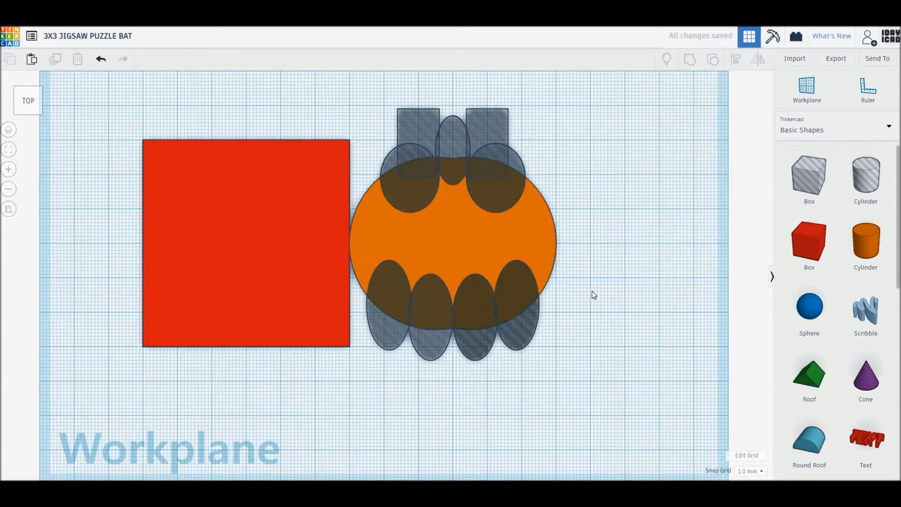
# Try grouping the large cylinder with its holes to preview the bat shape.
pyautogui.moveTo(608, 360); pyautogui.dragTo(383, 173)
pyautogui.hotkey('ctrl', 'g')
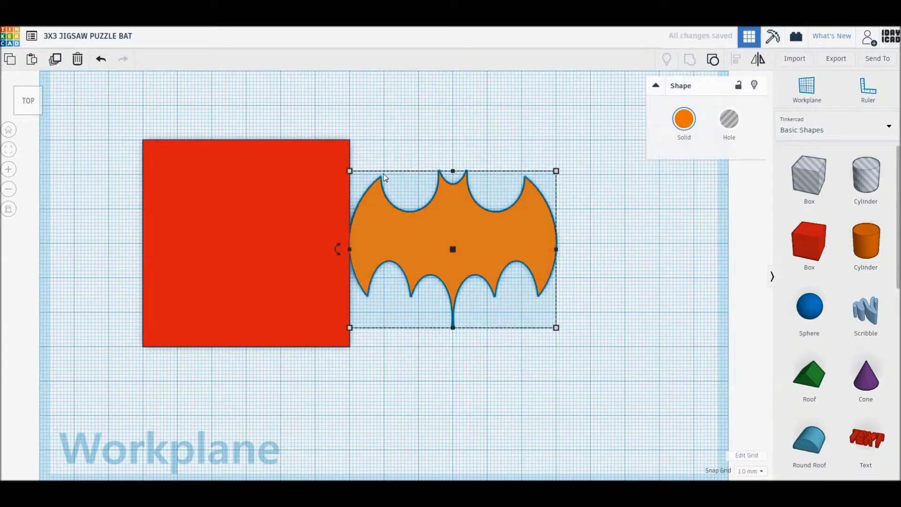
pyautogui.hotkey('ctrl', 'z')
# Place a 20 mm cylinder hole over the bat's central lower spike and add copies to its left and right.
pyautogui.moveTo(866, 176); pyautogui.dragTo(421, 362)
pyautogui.hotkey('ctrl', 'z')
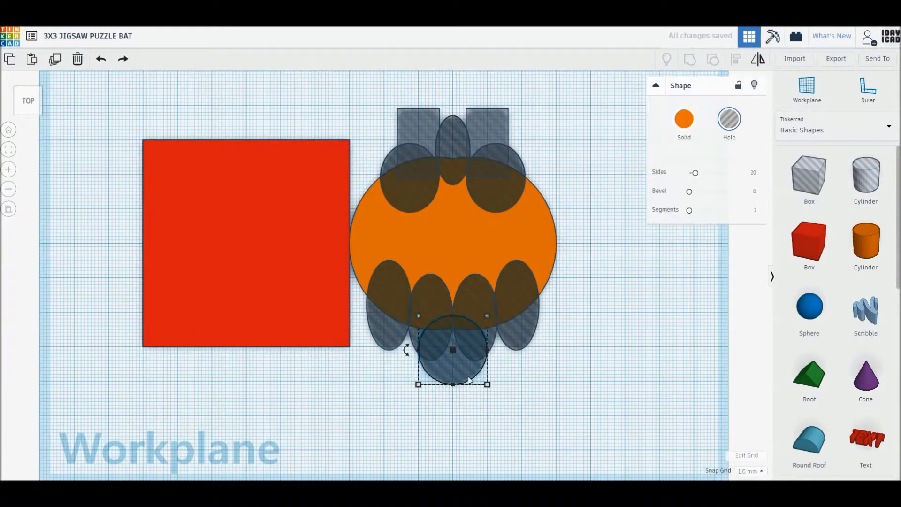
pyautogui.click(484, 388)
pyautogui.keyDown('alt'); pyautogui.moveTo(472, 377); pyautogui.dragTo(490, 367); pyautogui.keyUp('alt')
pyautogui.click(598, 364)
# Group the large cylinder with all its holes and move the red square plate 60 mm right, beneath the bat.
pyautogui.moveTo(614, 374); pyautogui.dragTo(364, 155)
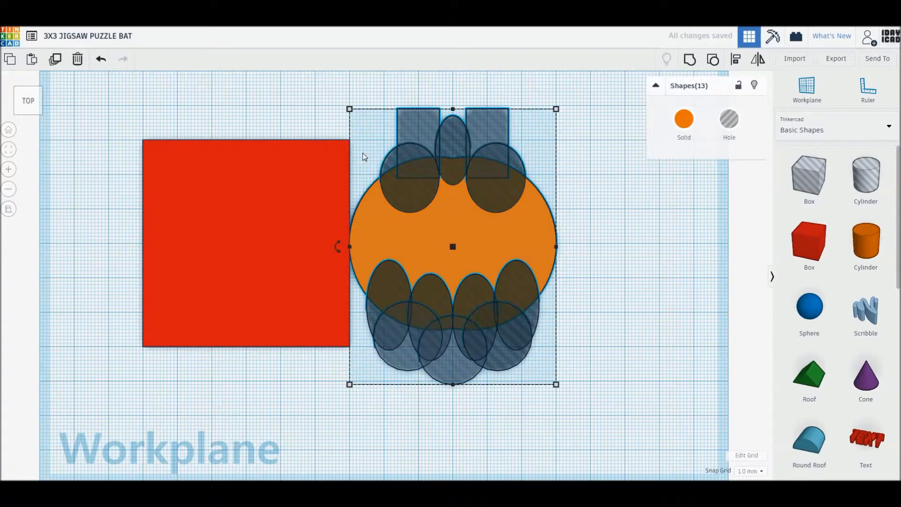
pyautogui.hotkey('ctrl', 'g')
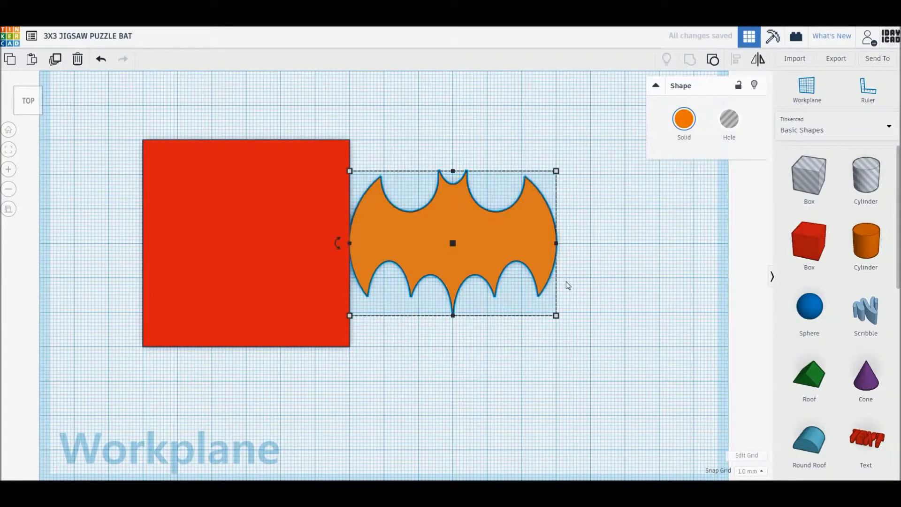
pyautogui.click(604, 292)
pyautogui.moveTo(286, 300); pyautogui.dragTo(492, 304)
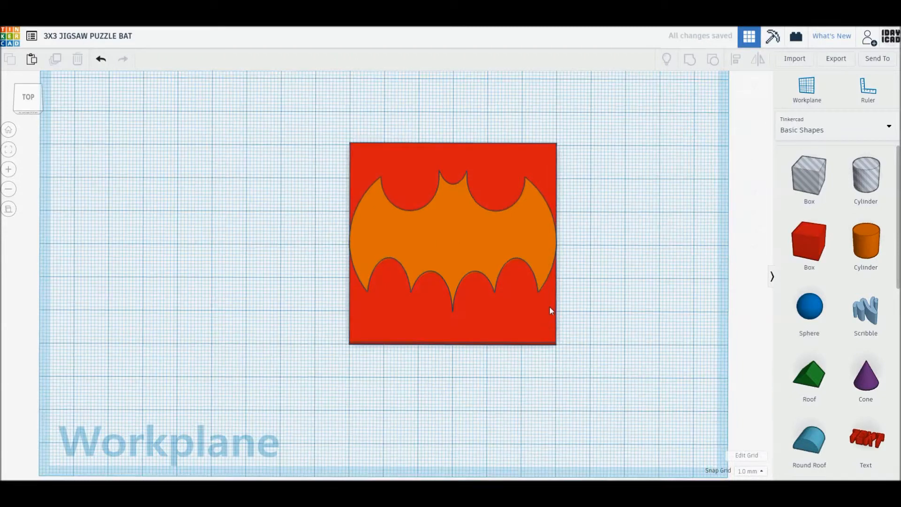
# Group the bat with the square plate and colour the group grey.
pyautogui.hotkey('ctrl', 'a')
pyautogui.hotkey('ctrl', 'g')
pyautogui.click(685, 125)
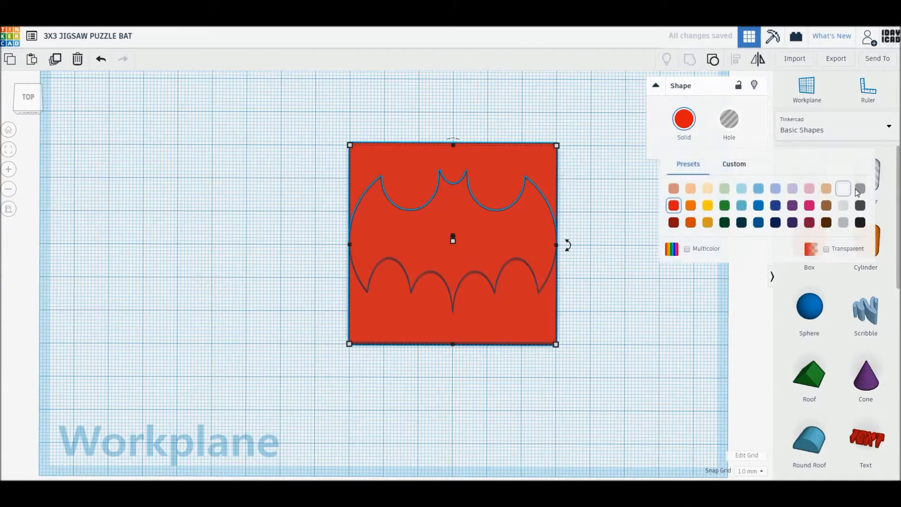
pyautogui.click(859, 189)
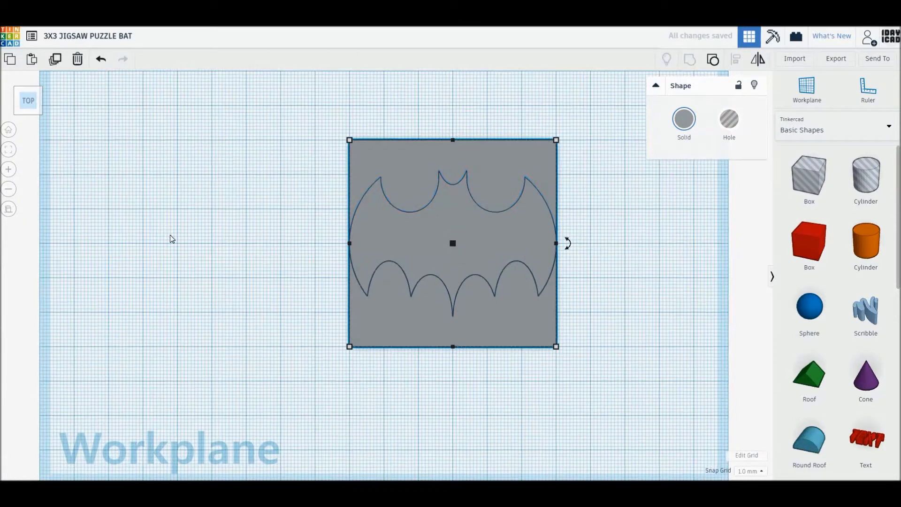
# Move the grey bat plate about 50 mm left and place a copy 78 mm right and 67 mm up from it.
pyautogui.click(169, 239)
pyautogui.moveTo(478, 309); pyautogui.dragTo(350, 308)
pyautogui.moveTo(267, 270); pyautogui.dragTo(533, 40)
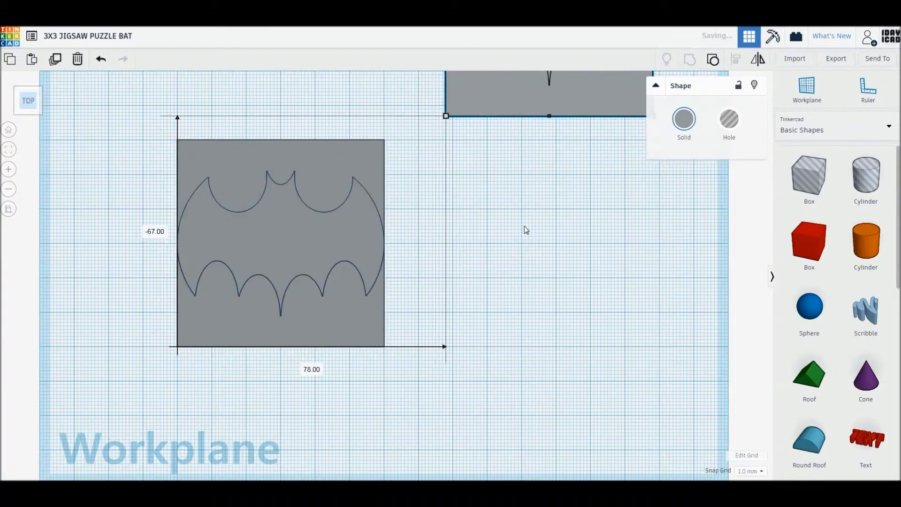
pyautogui.click(525, 226)
# Add a box to the right of the bat plate, stretch it into a tall rectangle, and place a copy 30 mm to its right.
pyautogui.moveTo(809, 244); pyautogui.dragTo(481, 248)
pyautogui.moveTo(515, 279); pyautogui.dragTo(531, 357)
pyautogui.hotkey('ctrl', 'd')
pyautogui.moveTo(489, 325); pyautogui.dragTo(593, 329)
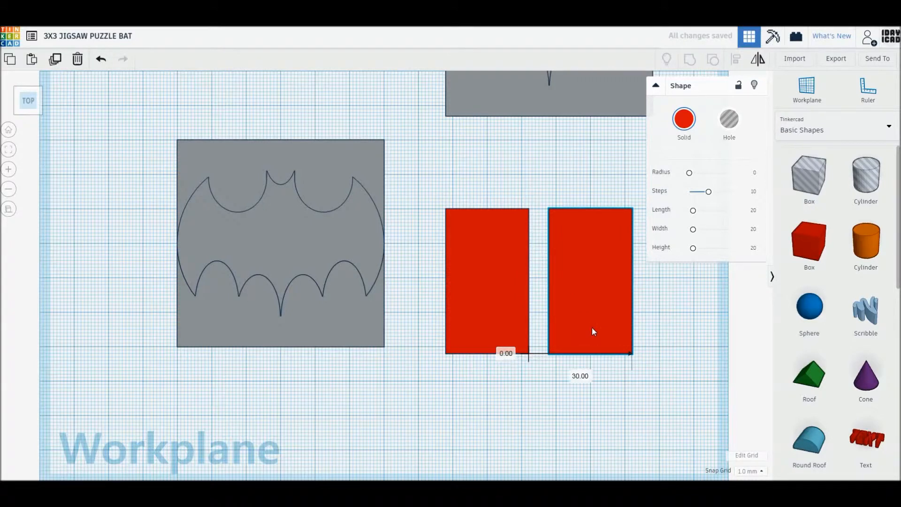
pyautogui.click(639, 332)
# Place 8 mm cylinders with 64 sides, one on the left box's upper edge and one just above the right box.
pyautogui.moveTo(866, 242); pyautogui.dragTo(502, 242)
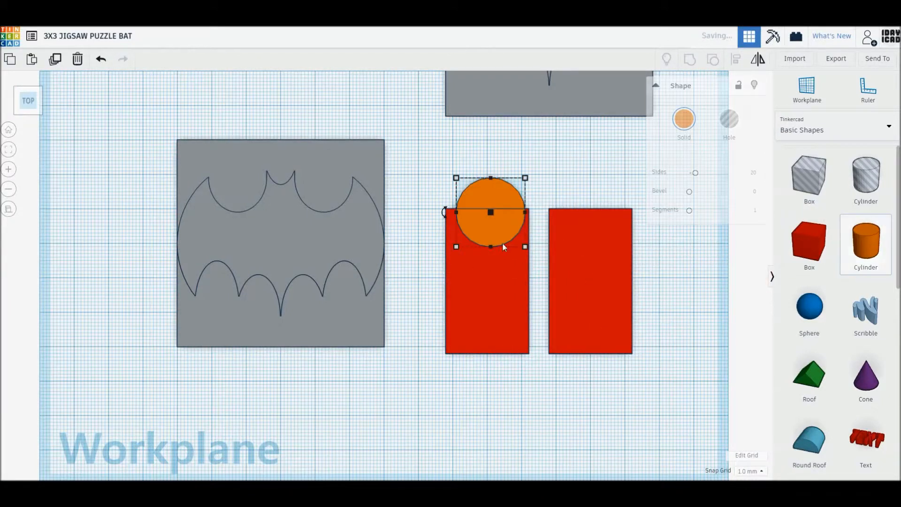
pyautogui.moveTo(701, 173); pyautogui.dragTo(769, 182)
pyautogui.moveTo(526, 247); pyautogui.dragTo(590, 206)
pyautogui.click(487, 192)
pyautogui.click(539, 187)
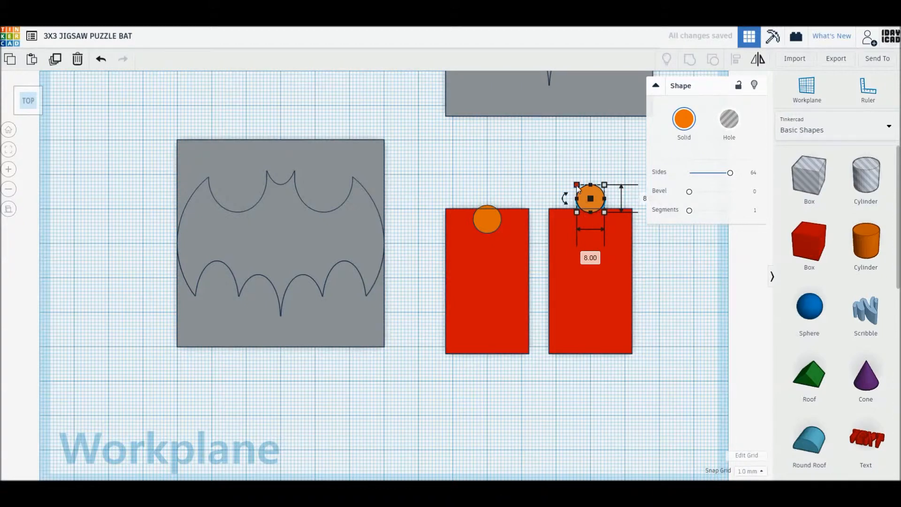
# Resize the cylinder above the right box to 8.5 mm by 8.5 mm, keeping it centred.
pyautogui.keyDown('alt'); pyautogui.keyDown('shift'); pyautogui.moveTo(577, 185); pyautogui.dragTo(570, 178); pyautogui.keyUp('shift'); pyautogui.keyUp('alt')
pyautogui.click(589, 133)
pyautogui.write('8.5')
pyautogui.press('Tab')
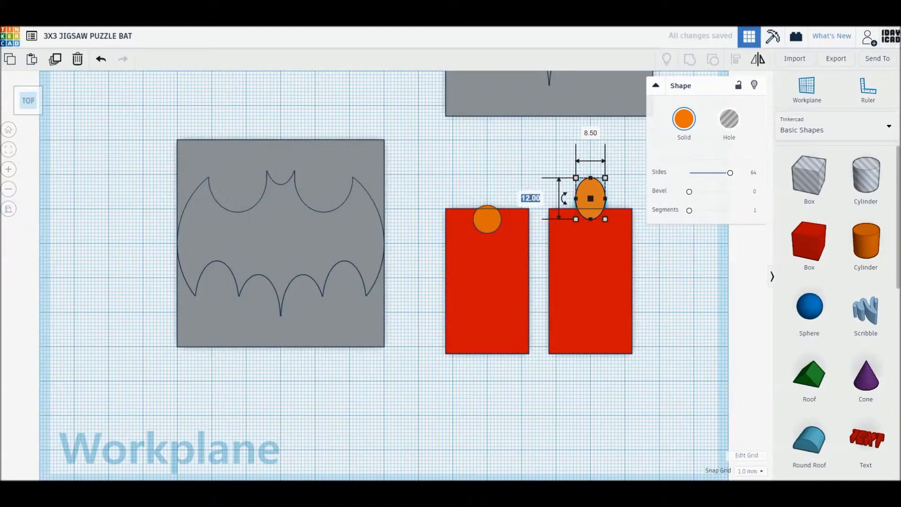
pyautogui.write('8.5')
pyautogui.press('Return')
# Turn the 8.5 mm cylinder and the right box into holes and group them as a tabbed cutter.
pyautogui.click(729, 118)
pyautogui.moveTo(578, 188); pyautogui.dragTo(582, 199)
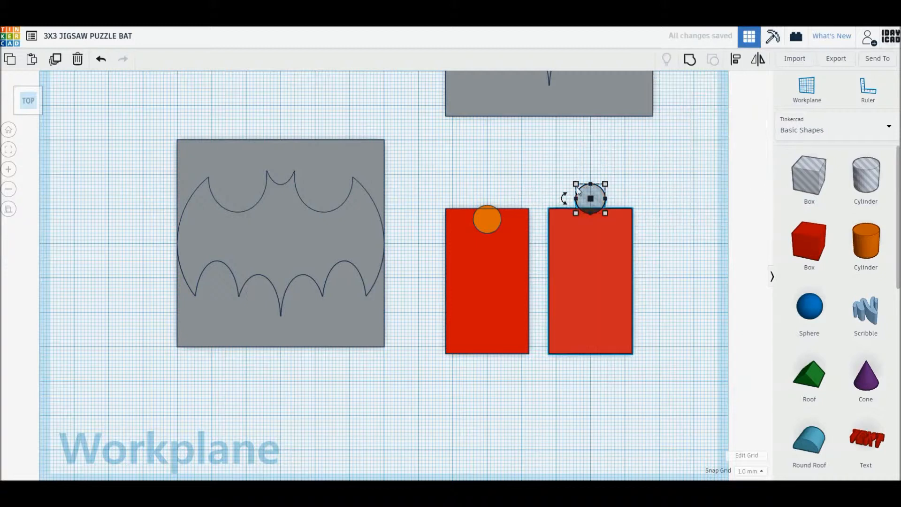
pyautogui.click(661, 235)
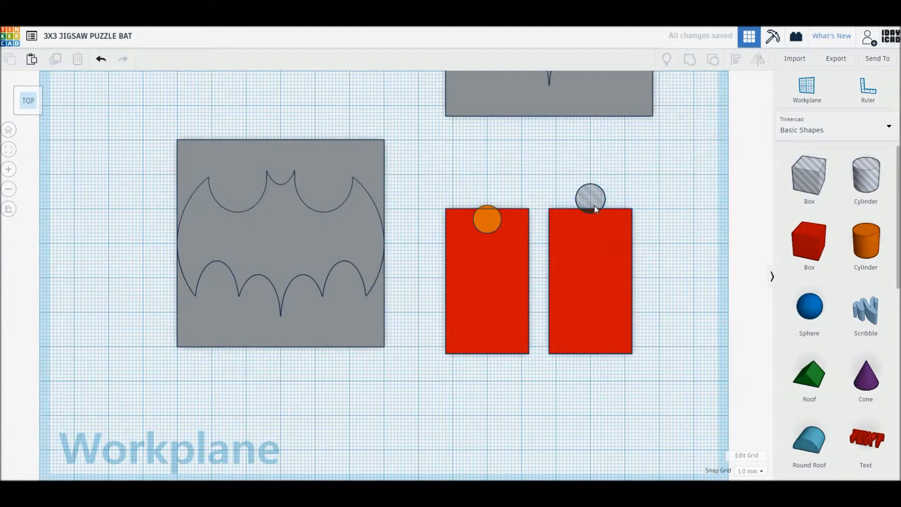
pyautogui.click(617, 224)
pyautogui.click(731, 120)
pyautogui.moveTo(672, 318); pyautogui.dragTo(564, 195)
pyautogui.click(691, 59)
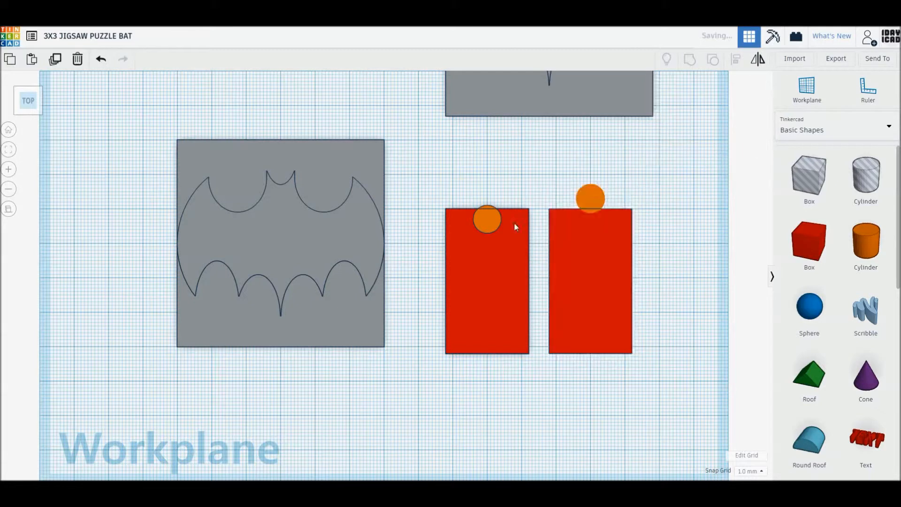
# Cut the left cylinder out of the left box as a hole and turn the notched group into a hole.
pyautogui.click(488, 220)
pyautogui.press('h')
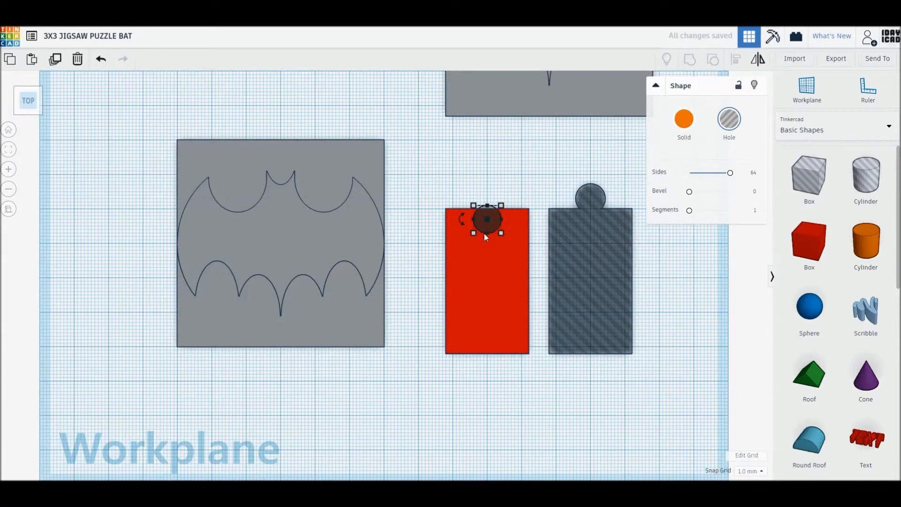
pyautogui.keyDown('shift'); pyautogui.click(485, 234); pyautogui.keyUp('shift')
pyautogui.hotkey('ctrl', 'g')
pyautogui.press('h')
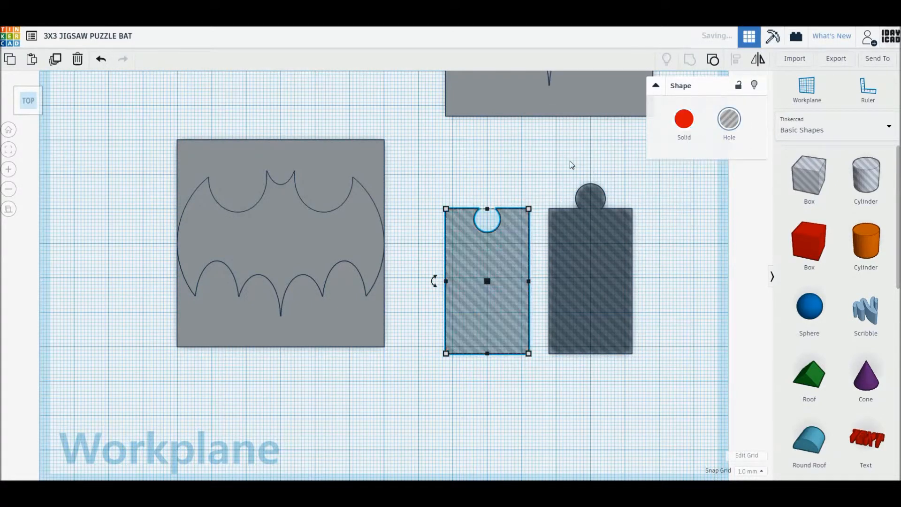
pyautogui.click(419, 227)
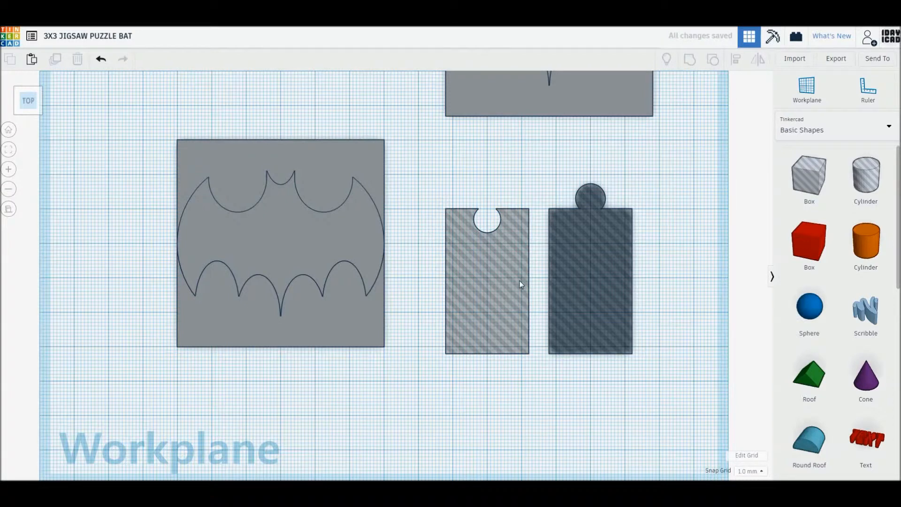
pyautogui.moveTo(615, 240); pyautogui.dragTo(305, 314)
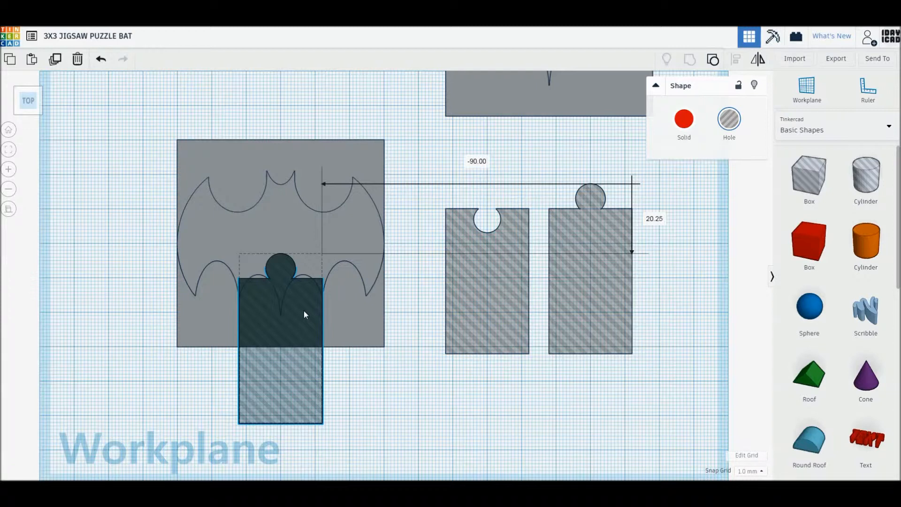
pyautogui.click(304, 310)
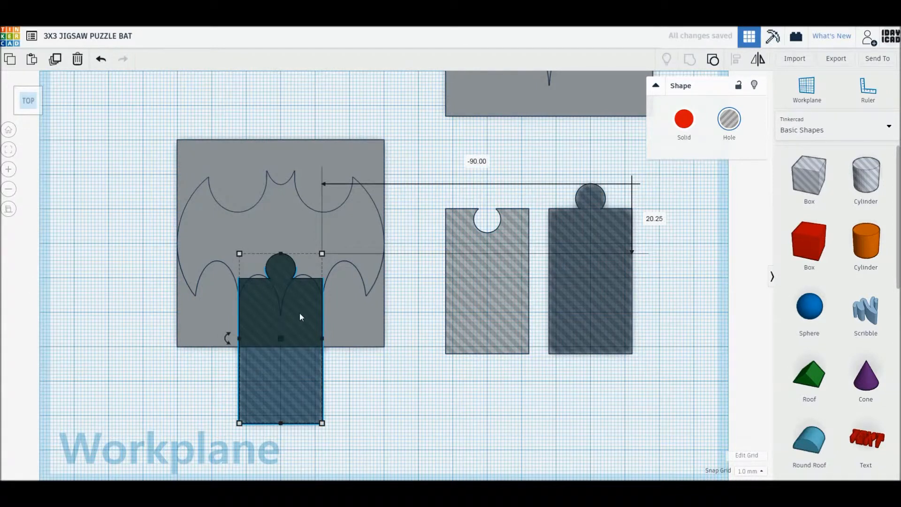
pyautogui.press('Delete')
# Copy the notched cutter onto the bat plate, flip it vertically, and centre it over the plate's upper middle with the notch facing down.
pyautogui.keyDown('alt'); pyautogui.moveTo(486, 291); pyautogui.dragTo(329, 266); pyautogui.keyUp('alt')
pyautogui.press('m')
pyautogui.click(276, 257)
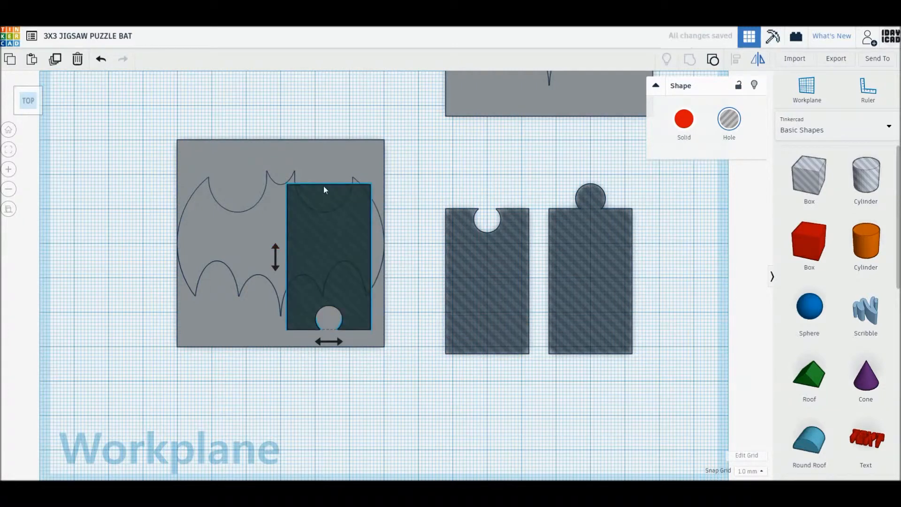
pyautogui.moveTo(324, 190); pyautogui.dragTo(294, 170)
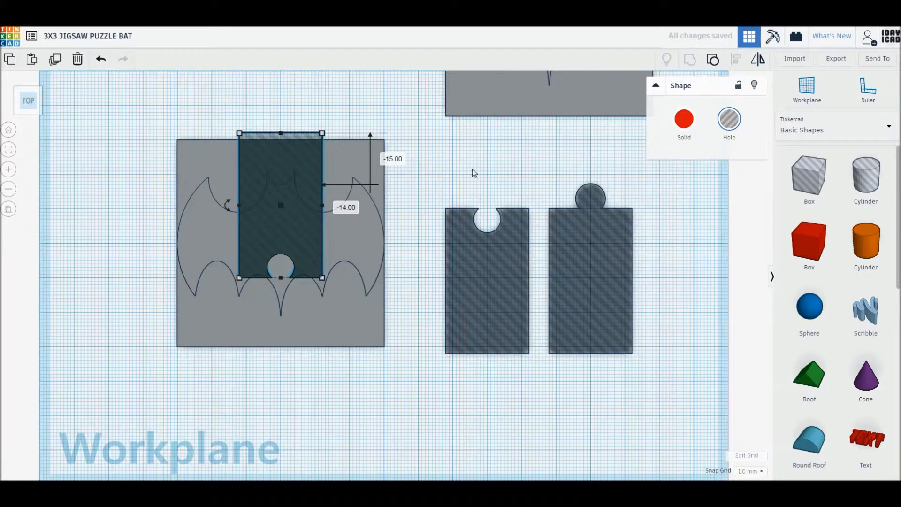
pyautogui.click(481, 173)
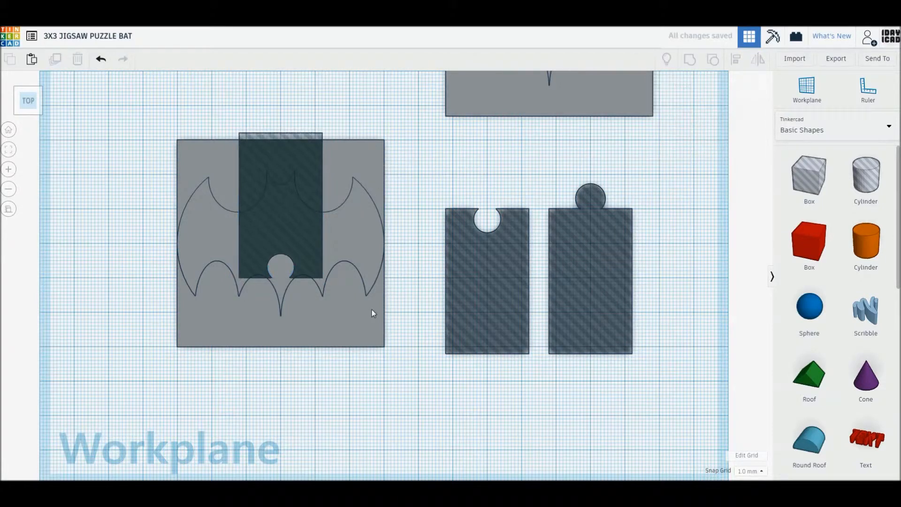
# Copy the tabbed cutter to the plate's lower left corner, rotating it sideways so its tab points towards the plate's centre.
pyautogui.keyDown('alt'); pyautogui.moveTo(591, 285); pyautogui.dragTo(220, 326); pyautogui.keyUp('alt')
pyautogui.moveTo(166, 310); pyautogui.dragTo(221, 255)
pyautogui.moveTo(145, 291); pyautogui.dragTo(112, 294)
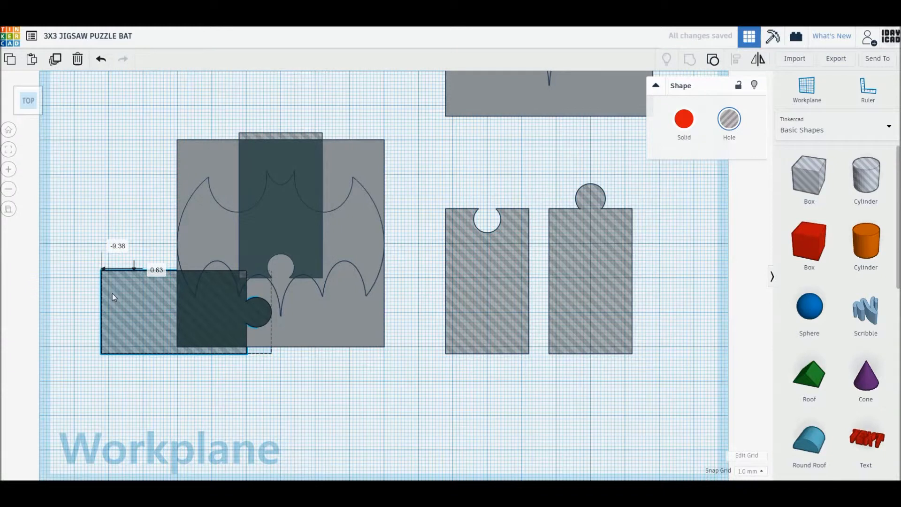
pyautogui.click(146, 384)
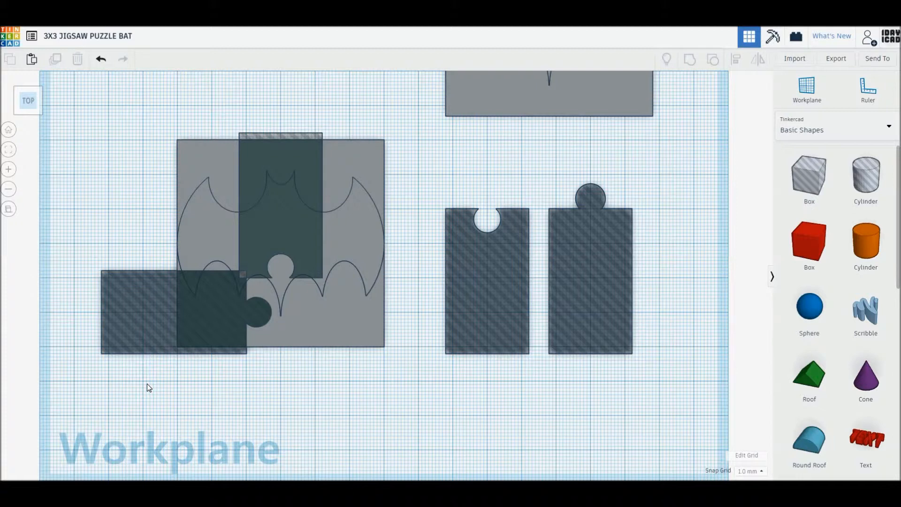
# Ungroup the bat plate and move the bat up 2 mm on the square.
pyautogui.click(294, 337)
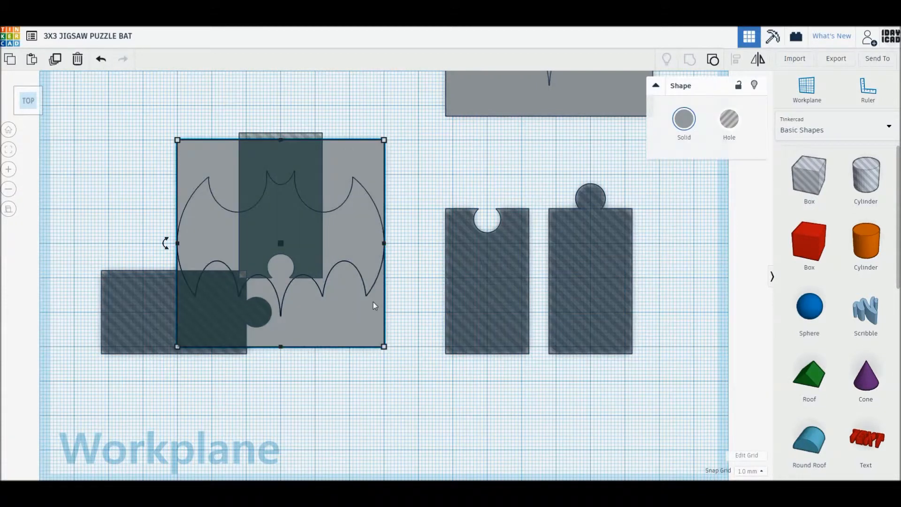
pyautogui.click(713, 59)
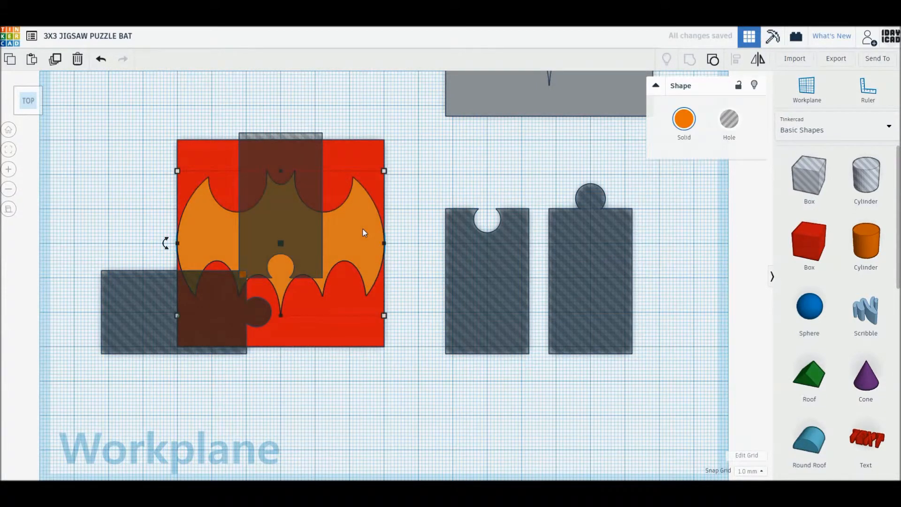
pyautogui.press('Up')
pyautogui.press('Up')
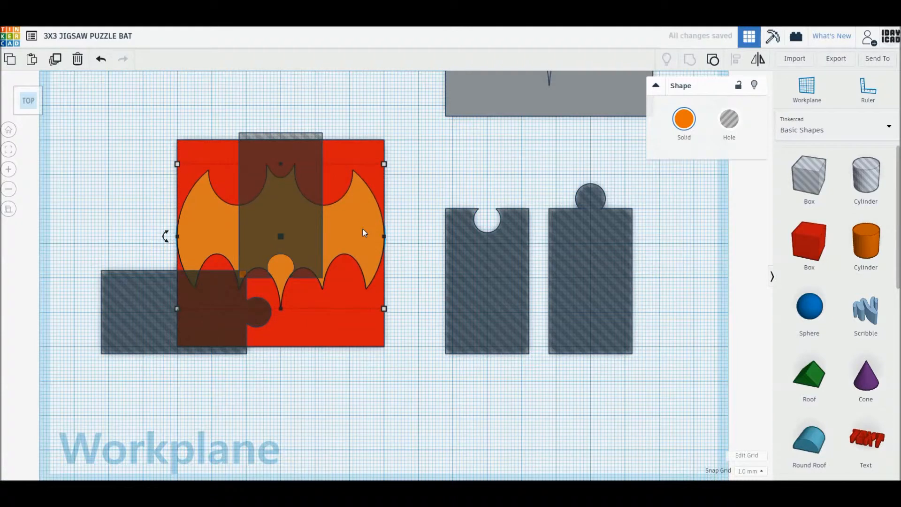
pyautogui.press('Down')
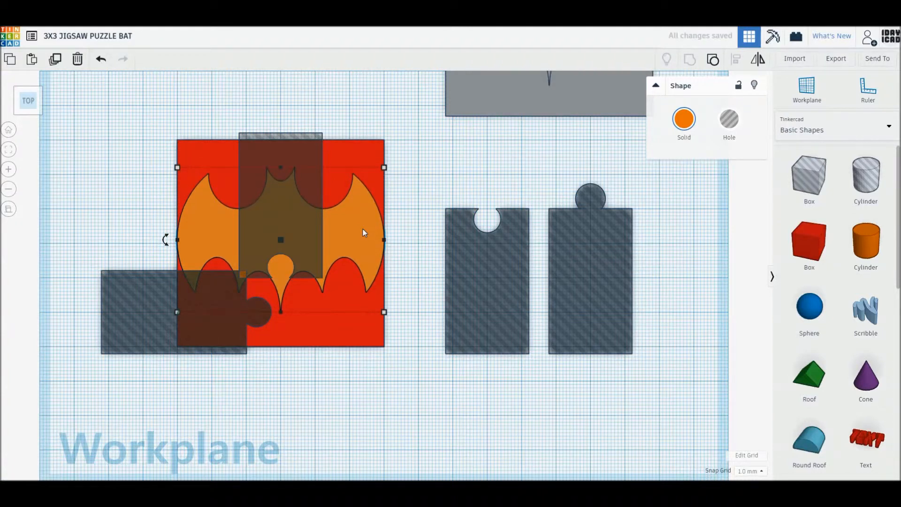
pyautogui.press('Up')
pyautogui.press('Down')
pyautogui.press('Down')
pyautogui.press('Up')
pyautogui.press('Up')
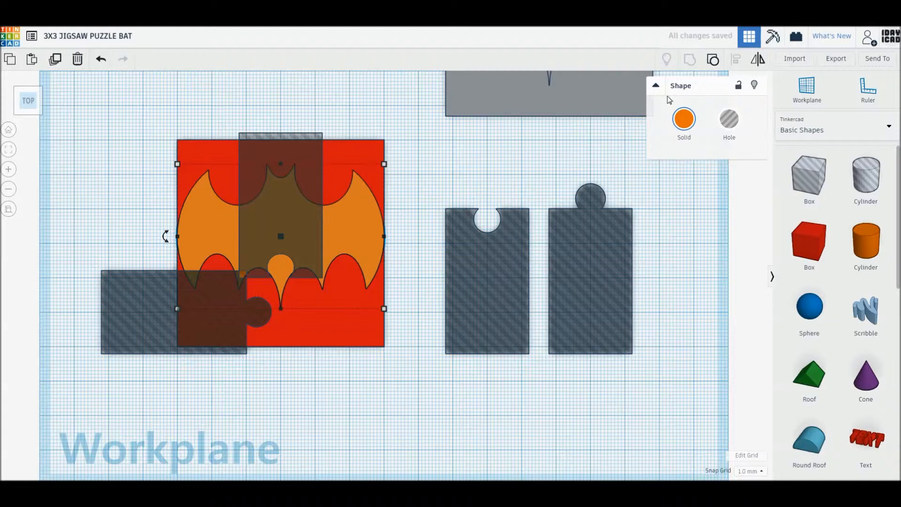
pyautogui.click(468, 191)
# Group the bat and the square again and colour the group grey.
pyautogui.moveTo(350, 411)
pyautogui.mouseDown()
pyautogui.moveTo(277, 321)
pyautogui.moveTo(313, 363)
pyautogui.mouseUp()
pyautogui.moveTo(390, 376); pyautogui.dragTo(342, 252)
pyautogui.hotkey('ctrl', 'g')
pyautogui.click(684, 119)
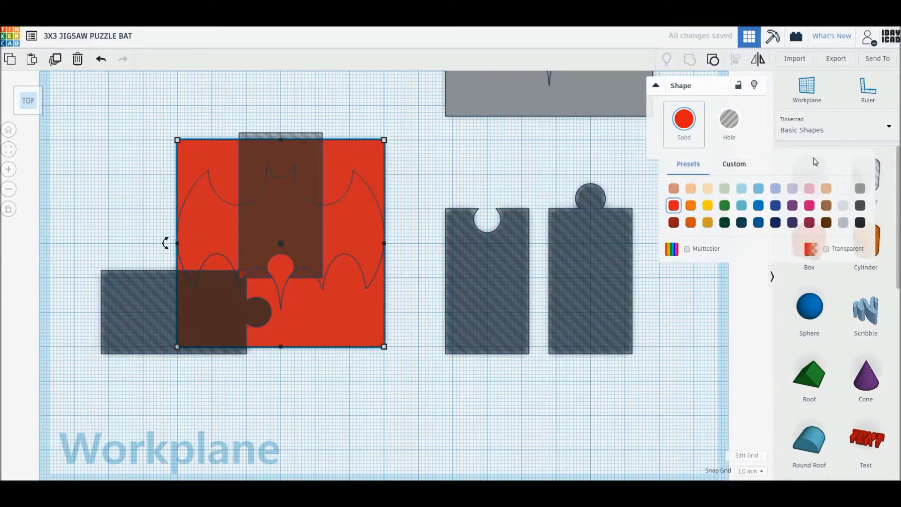
pyautogui.click(729, 119)
pyautogui.click(349, 402)
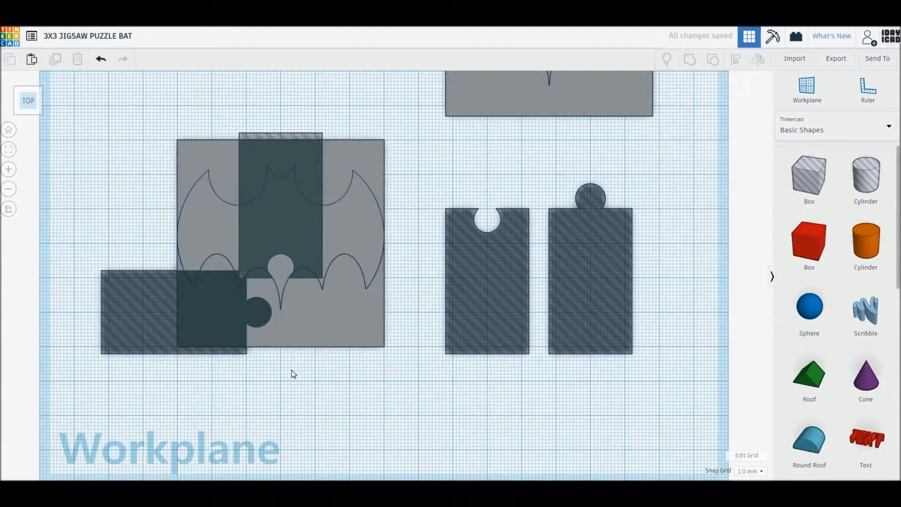
# Copy the sideways tabbed cutter to the plate's lower right corner, mirror it horizontally, and move the spare notched cutter further right.
pyautogui.moveTo(185, 337); pyautogui.dragTo(297, 339)
pyautogui.press('m')
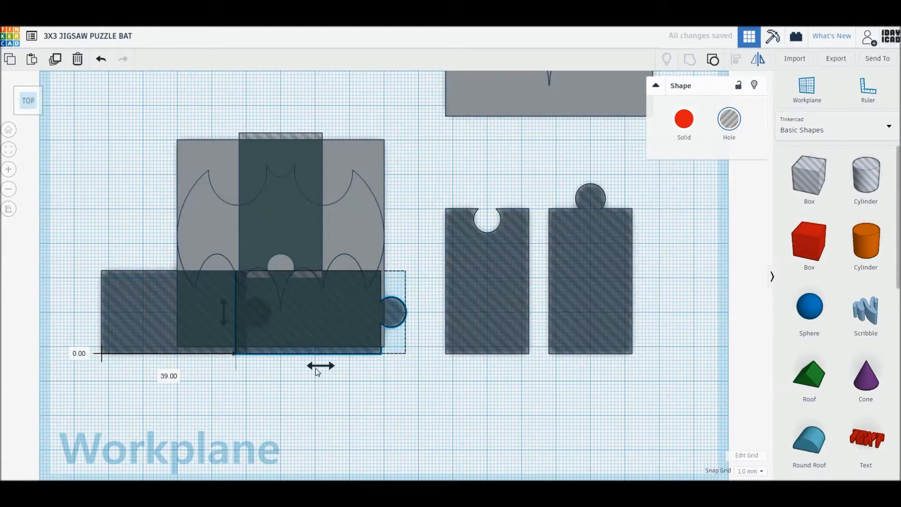
pyautogui.click(316, 366)
pyautogui.moveTo(396, 322); pyautogui.dragTo(716, 319)
pyautogui.moveTo(451, 335); pyautogui.dragTo(439, 334)
pyautogui.click(437, 227)
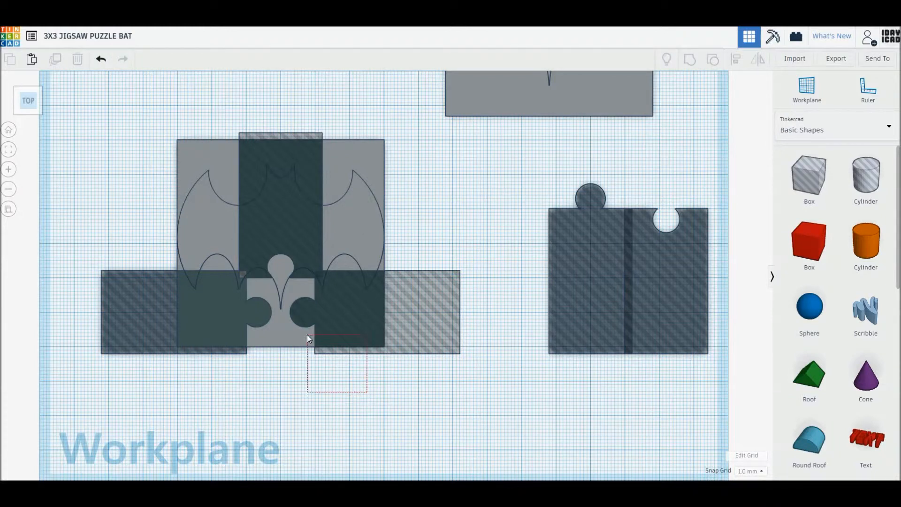
# Delete the old spare bat plate and place a copy of the updated plate in its area.
pyautogui.click(536, 94)
pyautogui.press('Delete')
pyautogui.keyDown('alt'); pyautogui.moveTo(336, 258); pyautogui.dragTo(574, 55); pyautogui.keyUp('alt')
pyautogui.moveTo(360, 399); pyautogui.dragTo(223, 269)
pyautogui.hotkey('ctrl', 'g')
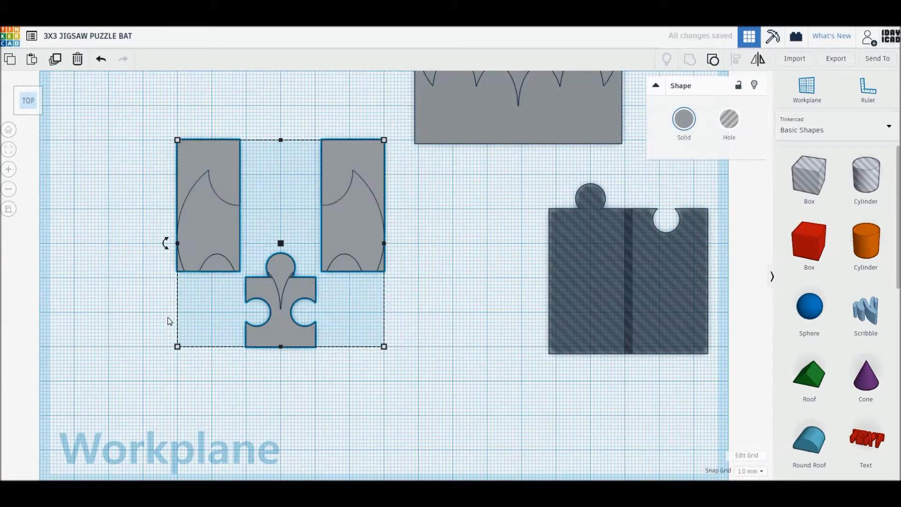
pyautogui.hotkey('ctrl', 'z')
pyautogui.hotkey('ctrl', 'z')
pyautogui.hotkey('ctrl', 'z')
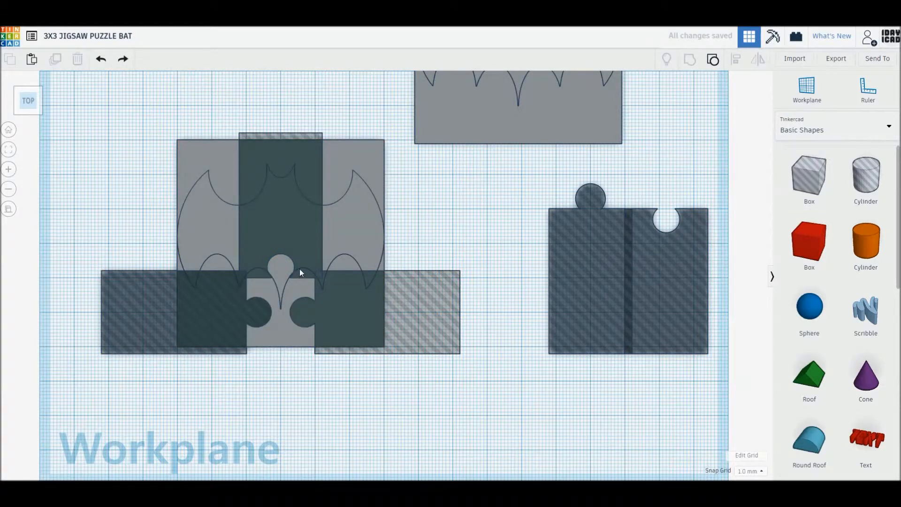
# Cover the plate's upper left and upper right areas with box holes and group all cutters with the plate to isolate the bottom-centre piece.
pyautogui.moveTo(809, 178); pyautogui.dragTo(355, 239)
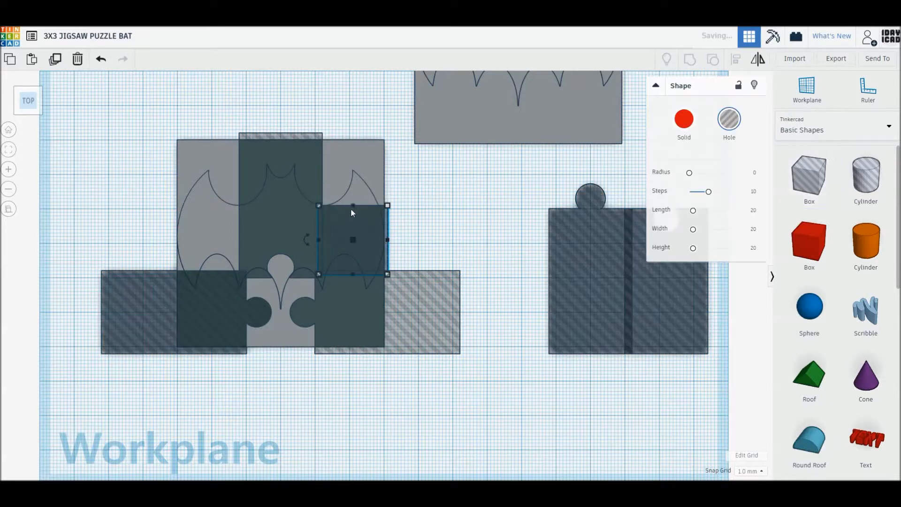
pyautogui.moveTo(361, 154); pyautogui.dragTo(218, 165)
pyautogui.moveTo(130, 227); pyautogui.dragTo(362, 362)
pyautogui.hotkey('ctrl', 'g')
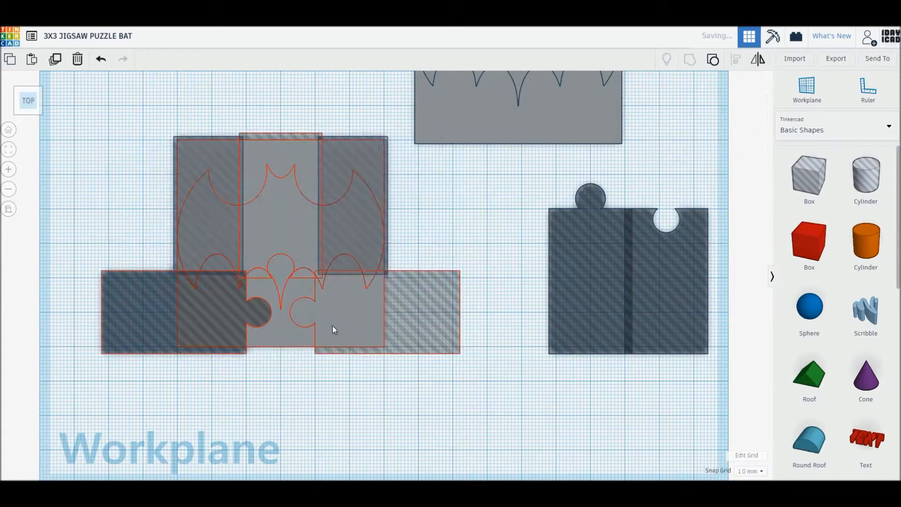
# Move the bottom-centre puzzle piece up and to the left, and place a fresh copy of the bat plate below it.
pyautogui.moveTo(296, 339); pyautogui.dragTo(230, 137)
pyautogui.keyDown('alt'); pyautogui.moveTo(509, 119); pyautogui.dragTo(336, 336); pyautogui.keyUp('alt')
pyautogui.moveTo(350, 269); pyautogui.dragTo(323, 322)
pyautogui.click(460, 272)
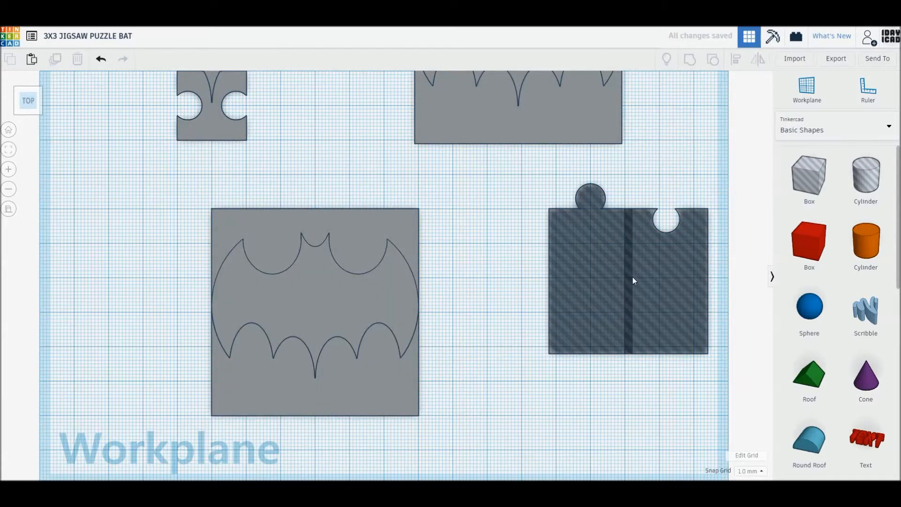
# Copy the tabbed cutter to the bat plate, move the plate up 10 mm, and centre the cutter on the plate's lower edge.
pyautogui.keyDown('alt'); pyautogui.moveTo(601, 245); pyautogui.dragTo(345, 374); pyautogui.keyUp('alt')
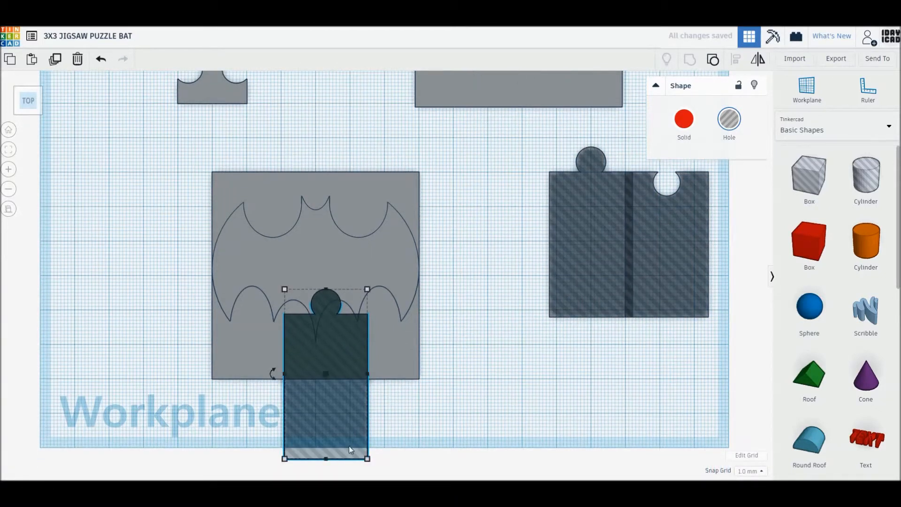
pyautogui.moveTo(392, 359); pyautogui.dragTo(392, 328)
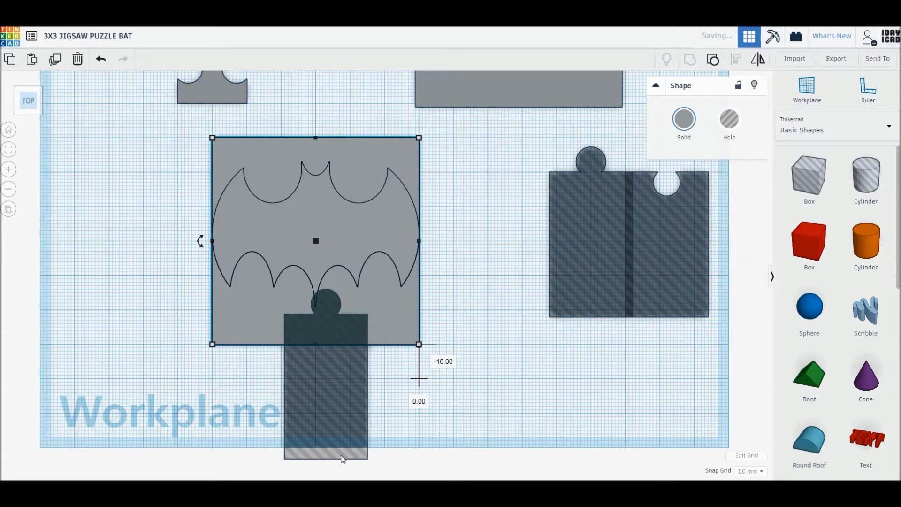
pyautogui.moveTo(343, 455); pyautogui.dragTo(333, 419)
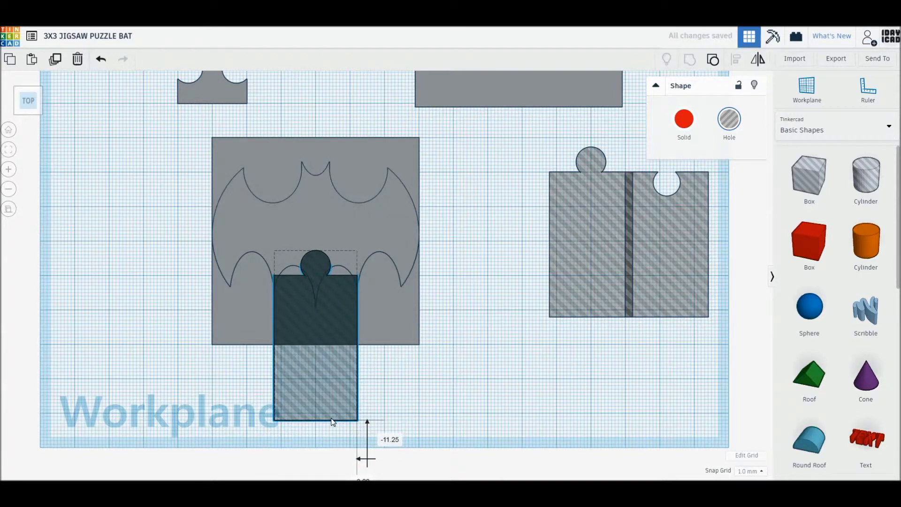
pyautogui.click(470, 380)
pyautogui.moveTo(476, 356); pyautogui.dragTo(473, 377, button='middle')
# Copy the tabbed cutter to the plate's upper edge, turn it upside down, and move it up 2.75 mm.
pyautogui.keyDown('alt'); pyautogui.moveTo(333, 412); pyautogui.dragTo(333, 232); pyautogui.keyUp('alt')
pyautogui.moveTo(353, 265); pyautogui.dragTo(353, 350, button='middle')
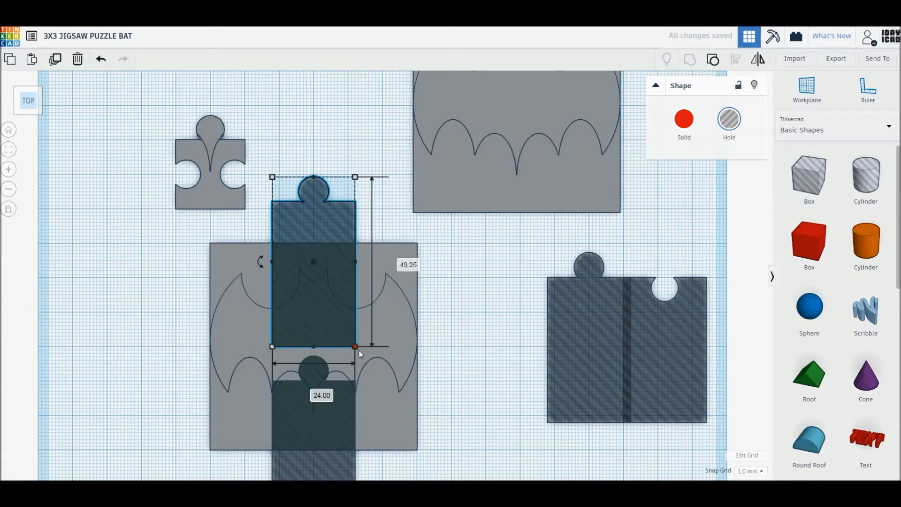
pyautogui.click(260, 271)
pyautogui.moveTo(313, 188); pyautogui.dragTo(313, 178)
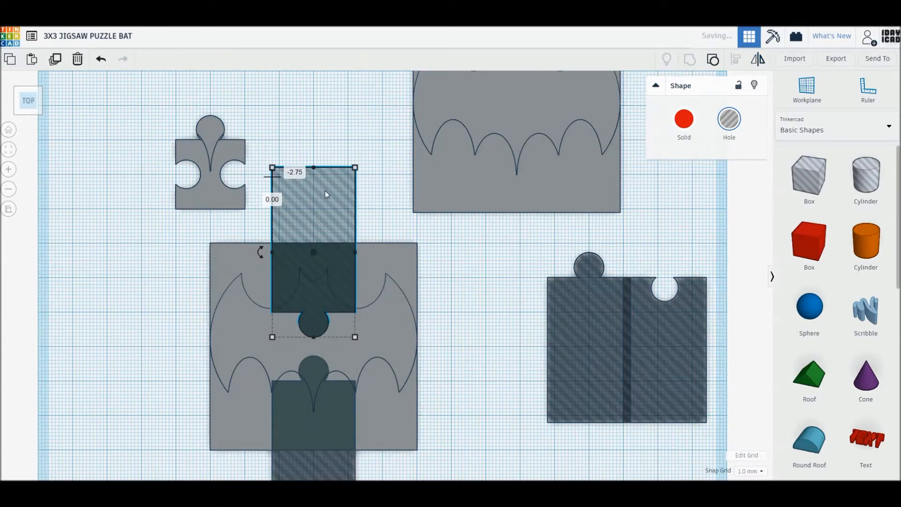
pyautogui.click(489, 293)
# Copy the notched cutter sideways onto the plate's right edge, and mirror a duplicate 62 mm across onto the left edge.
pyautogui.moveTo(657, 320); pyautogui.dragTo(444, 315)
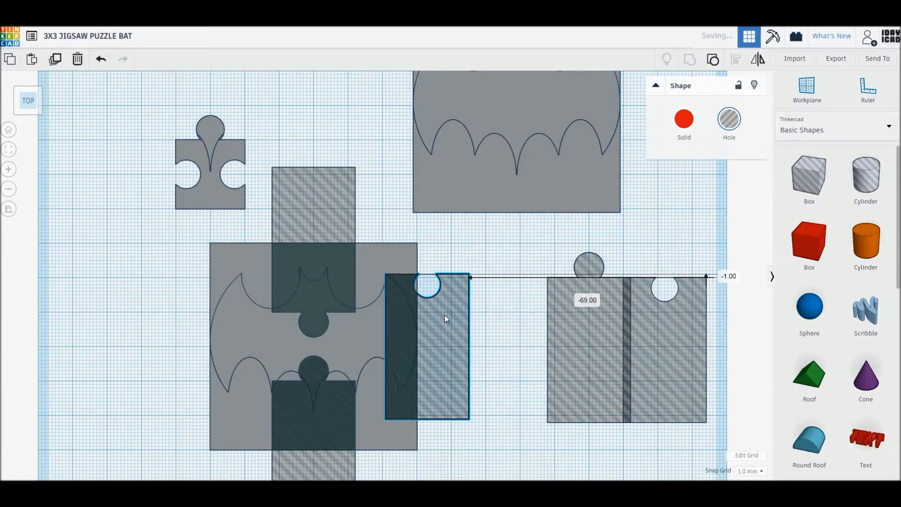
pyautogui.moveTo(395, 397); pyautogui.dragTo(427, 405)
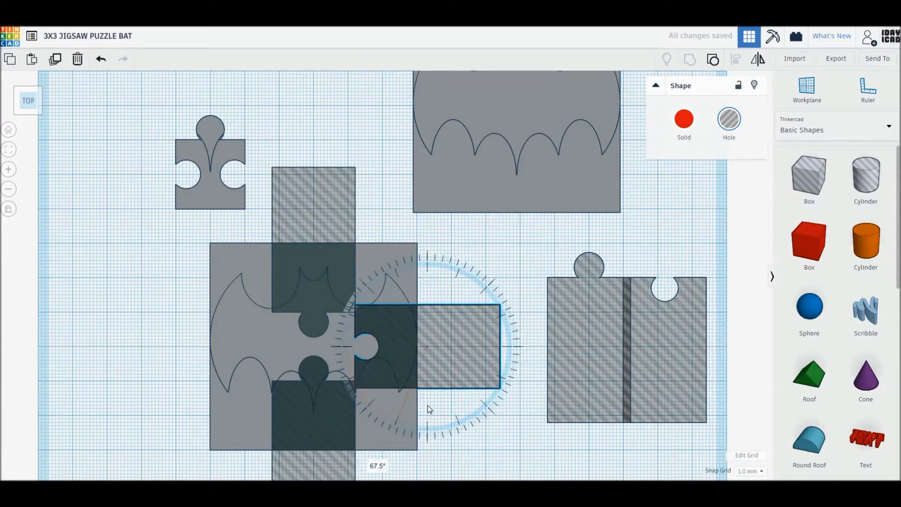
pyautogui.moveTo(488, 348); pyautogui.dragTo(257, 352)
pyautogui.hotkey('ctrl', 'd')
pyautogui.press('m')
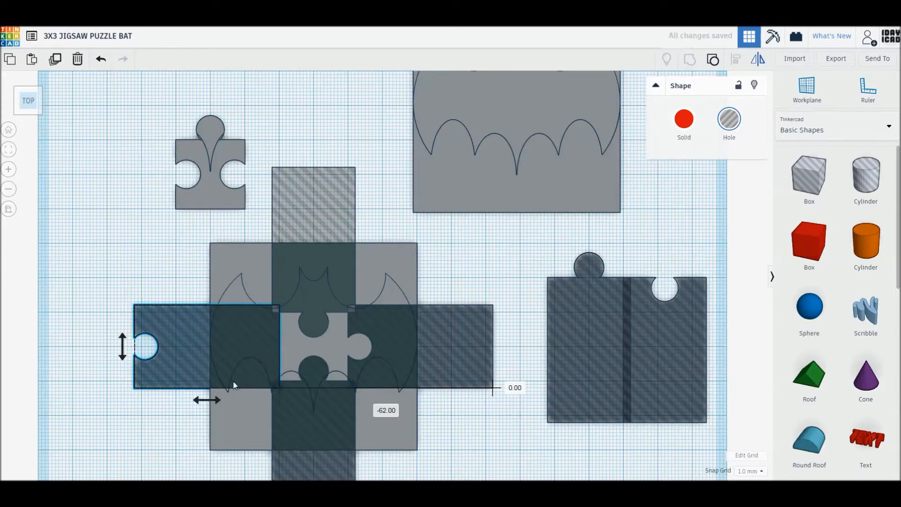
pyautogui.click(206, 400)
pyautogui.click(170, 410)
# Cover the plate's four corners with box holes and group all cutters with the plate to isolate the centre piece.
pyautogui.moveTo(810, 178); pyautogui.dragTo(267, 271)
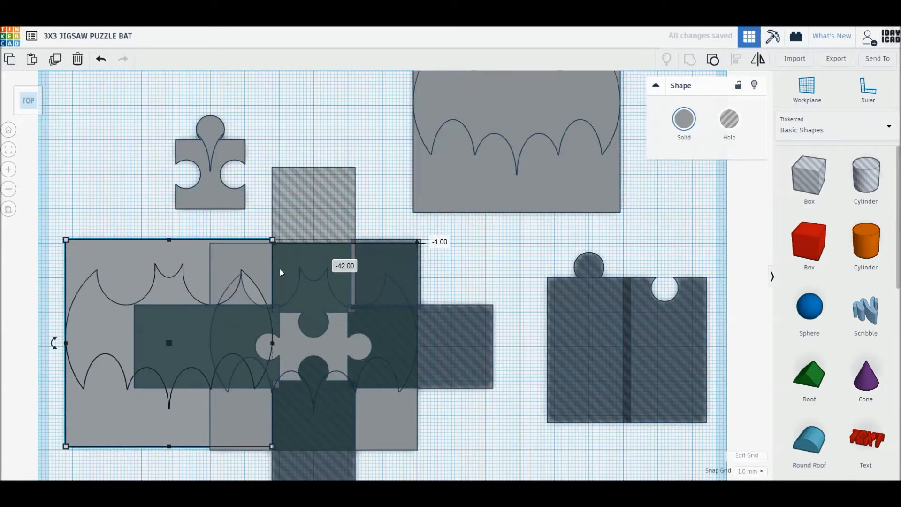
pyautogui.hotkey('ctrl', 'z')
pyautogui.moveTo(361, 283); pyautogui.dragTo(263, 279)
pyautogui.keyDown('shift'); pyautogui.click(379, 272); pyautogui.keyUp('shift')
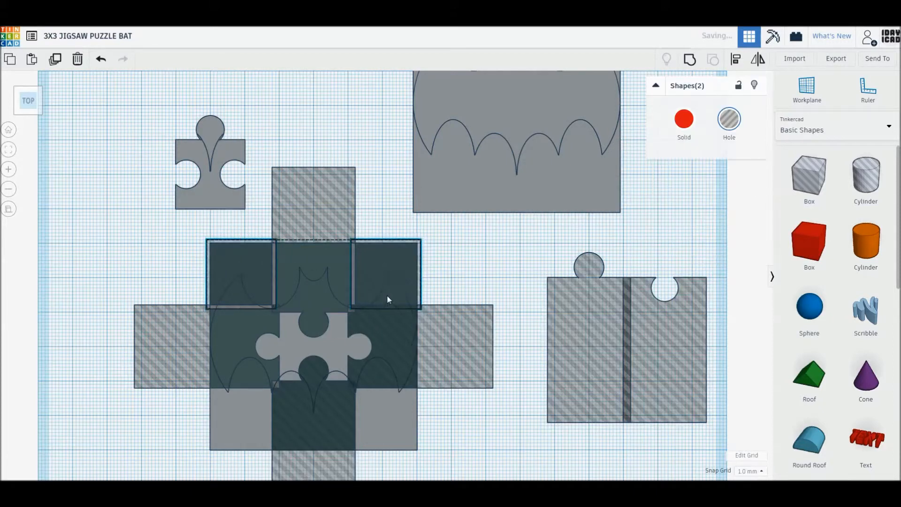
pyautogui.moveTo(387, 295); pyautogui.dragTo(387, 409)
pyautogui.moveTo(182, 280); pyautogui.dragTo(396, 422)
pyautogui.hotkey('ctrl', 'g')
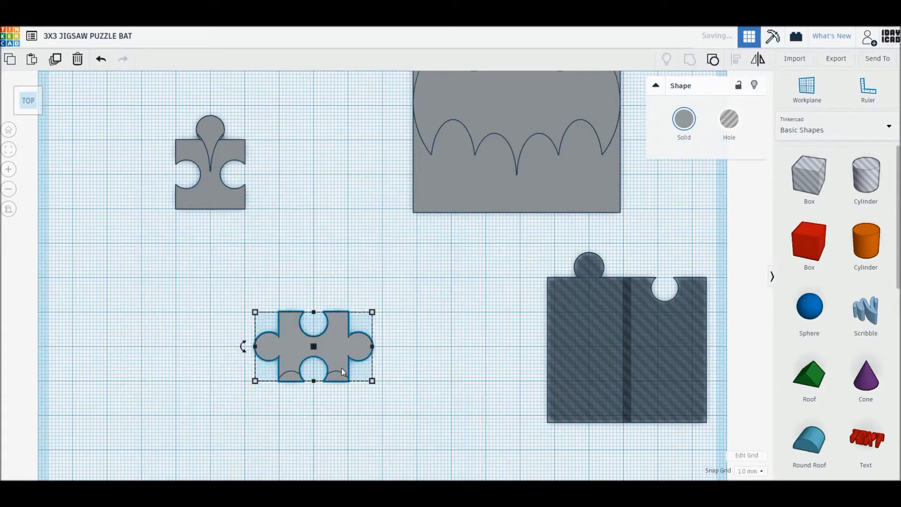
# Move the centre piece 30 mm left and 70 mm up onto the bottom-centre piece, and place a fresh plate copy below.
pyautogui.moveTo(341, 368); pyautogui.dragTo(238, 128)
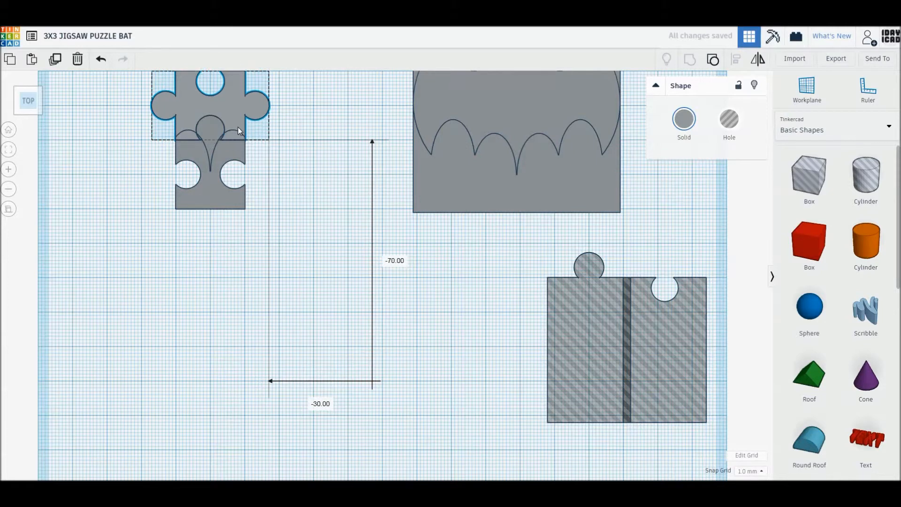
pyautogui.click(307, 154)
pyautogui.moveTo(486, 150); pyautogui.dragTo(319, 368)
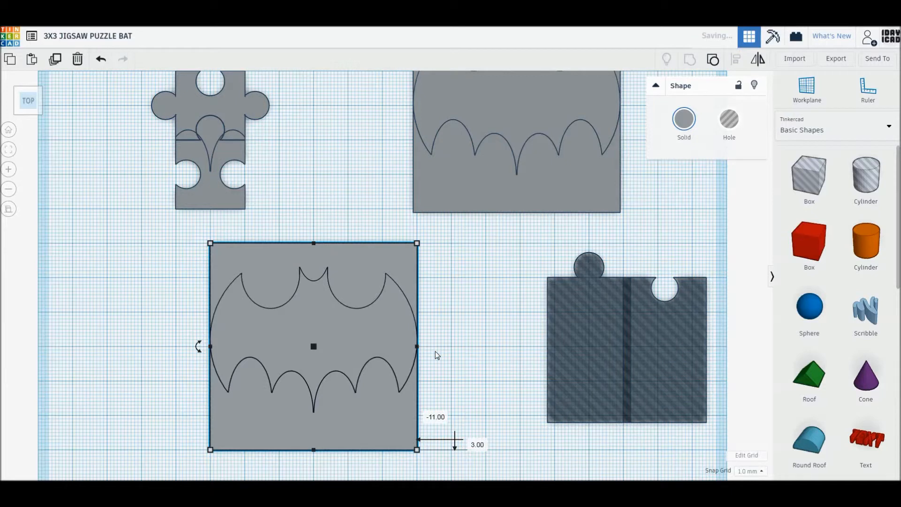
# Copy the notched cutter onto the plate's lower centre with its notch facing up.
pyautogui.click(470, 348)
pyautogui.moveTo(663, 342); pyautogui.dragTo(310, 376)
pyautogui.click(455, 389)
# Copy the tabbed cutter sideways onto the plate's upper right, and fit a horizontally mirrored duplicate on the upper left.
pyautogui.keyDown('alt'); pyautogui.moveTo(618, 347); pyautogui.dragTo(434, 384); pyautogui.keyUp('alt')
pyautogui.moveTo(515, 337); pyautogui.dragTo(272, 282)
pyautogui.hotkey('ctrl', 'd')
pyautogui.press('m')
pyautogui.click(197, 331)
pyautogui.moveTo(120, 280); pyautogui.dragTo(142, 278)
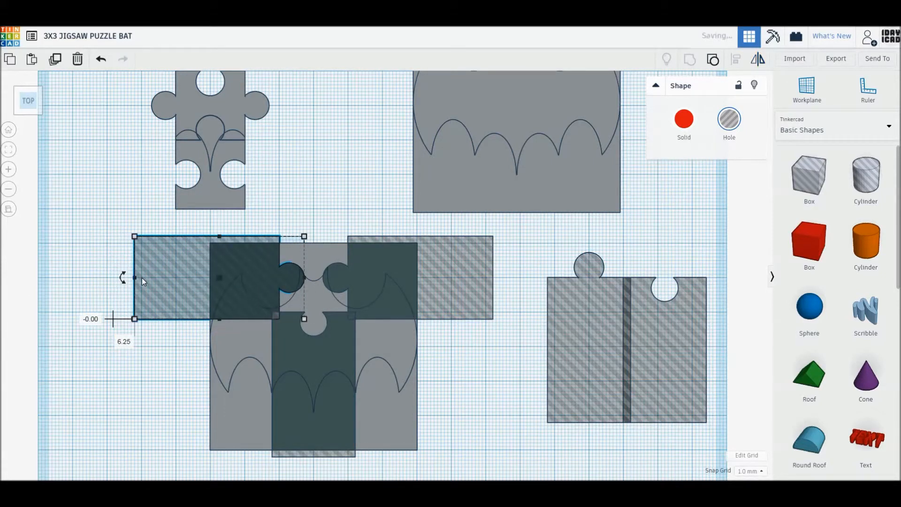
pyautogui.click(104, 246)
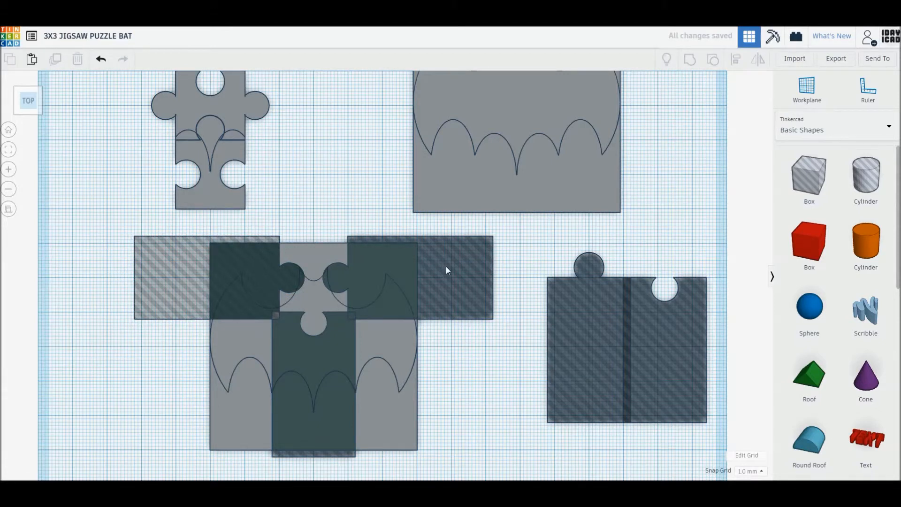
# Cover the plate's lower right and lower left areas with stretched box holes and group everything to isolate the top-centre piece.
pyautogui.moveTo(809, 177); pyautogui.dragTo(386, 348)
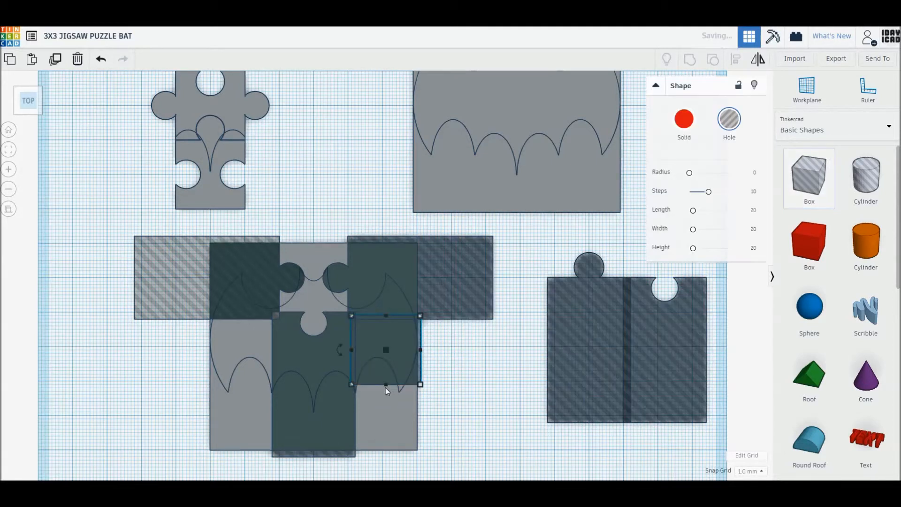
pyautogui.moveTo(386, 384); pyautogui.dragTo(387, 454)
pyautogui.moveTo(398, 415); pyautogui.dragTo(253, 415)
pyautogui.moveTo(452, 399); pyautogui.dragTo(226, 309)
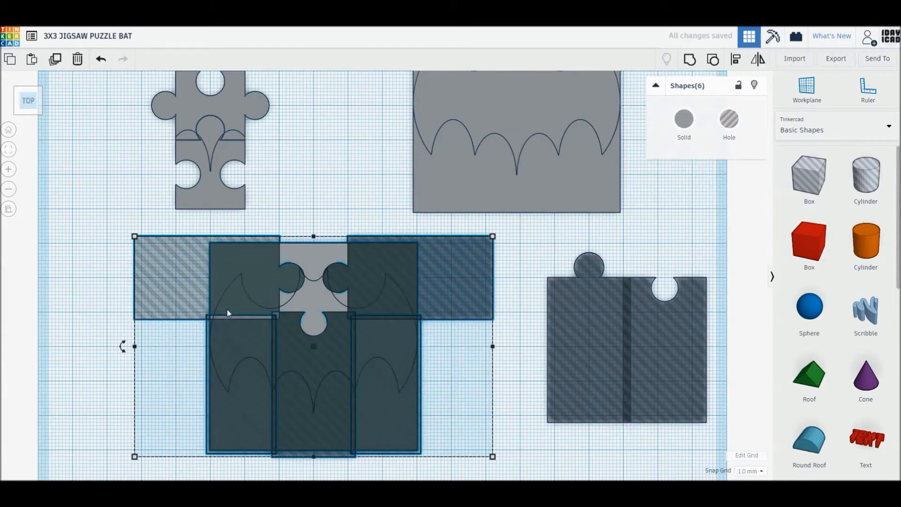
pyautogui.hotkey('ctrl', 'g')
# Fit the top-centre piece above the centre piece and place a fresh copy of the bat plate below the puzzle.
pyautogui.moveTo(339, 219); pyautogui.dragTo(381, 315, button='middle')
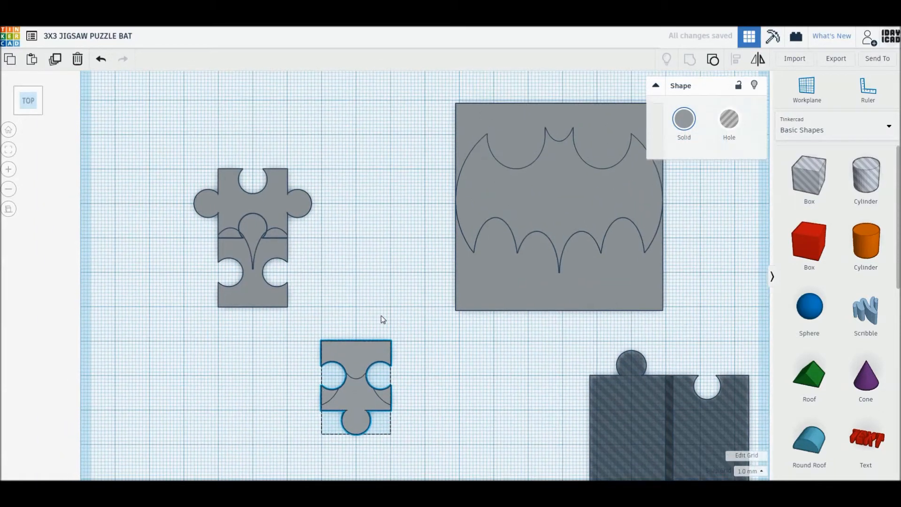
pyautogui.moveTo(361, 363); pyautogui.dragTo(255, 119)
pyautogui.keyDown('alt'); pyautogui.moveTo(552, 202); pyautogui.dragTo(422, 388); pyautogui.keyUp('alt')
pyautogui.moveTo(432, 324); pyautogui.dragTo(436, 170, button='middle')
pyautogui.moveTo(416, 231); pyautogui.dragTo(393, 269)
pyautogui.click(553, 255)
# Copy the notched cutter sideways onto the plate's upper right and the tabbed cutter upright onto its lower left.
pyautogui.moveTo(528, 249); pyautogui.dragTo(525, 282, button='middle')
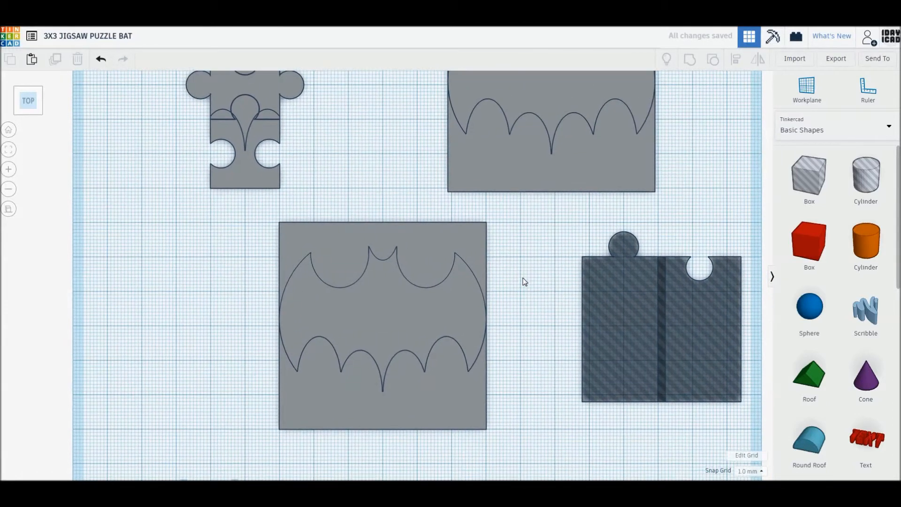
pyautogui.keyDown('alt'); pyautogui.moveTo(708, 331); pyautogui.dragTo(452, 288); pyautogui.keyUp('alt')
pyautogui.moveTo(393, 286); pyautogui.dragTo(453, 333)
pyautogui.moveTo(498, 279); pyautogui.dragTo(476, 250)
pyautogui.moveTo(601, 286); pyautogui.dragTo(296, 317)
pyautogui.moveTo(292, 434); pyautogui.dragTo(291, 432)
pyautogui.click(745, 213)
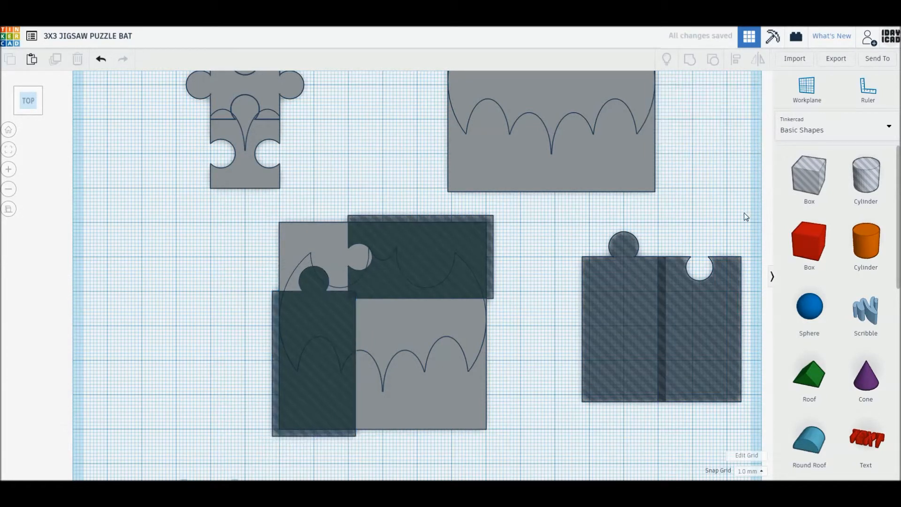
# Cover the plate's remaining lower right area with a box hole and group everything to isolate the top-left piece.
pyautogui.moveTo(809, 178); pyautogui.dragTo(387, 329)
pyautogui.moveTo(421, 365); pyautogui.dragTo(302, 278)
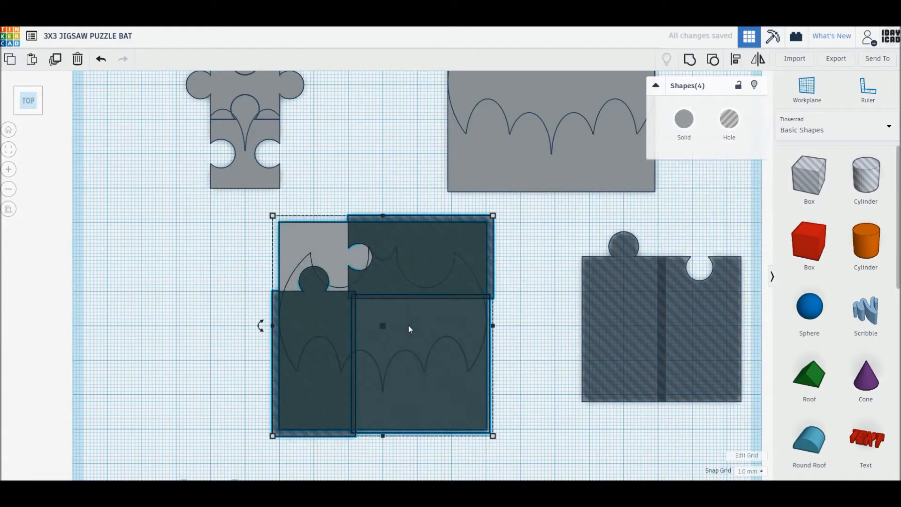
pyautogui.click(364, 185)
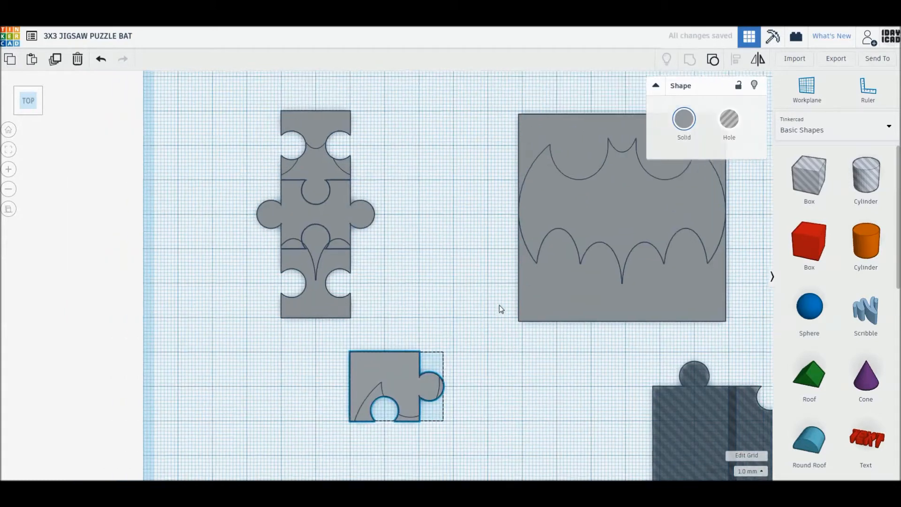
# Move the top-left piece up and to the left, beside the puzzle's top-centre piece.
pyautogui.click(387, 381)
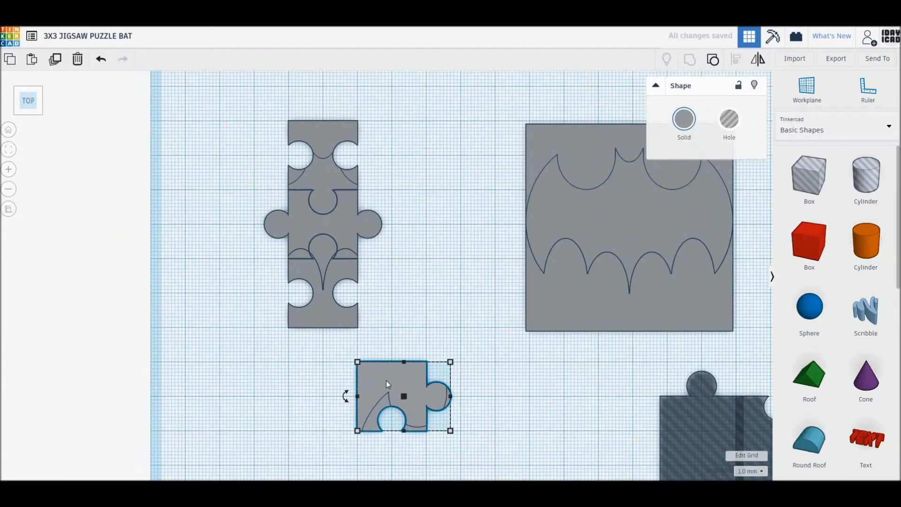
pyautogui.press('Left')
pyautogui.press('Left')
pyautogui.press('Up')
pyautogui.press('Up')
pyautogui.press('Up')
pyautogui.press('Up')
pyautogui.press('Up')
pyautogui.moveTo(373, 364); pyautogui.dragTo(202, 155)
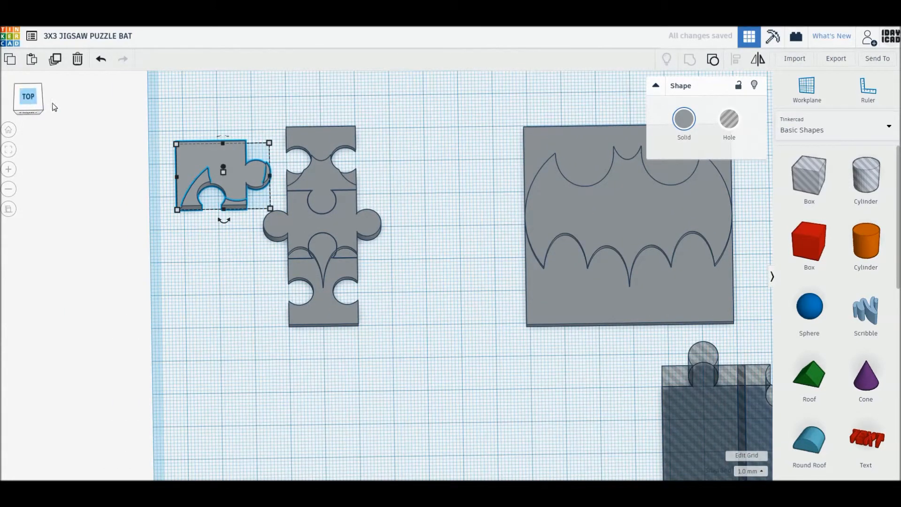
# Copy the top-left piece across the puzzle, mirror it horizontally, and fit it as the top-right piece.
pyautogui.moveTo(190, 151); pyautogui.dragTo(370, 142)
pyautogui.press('m')
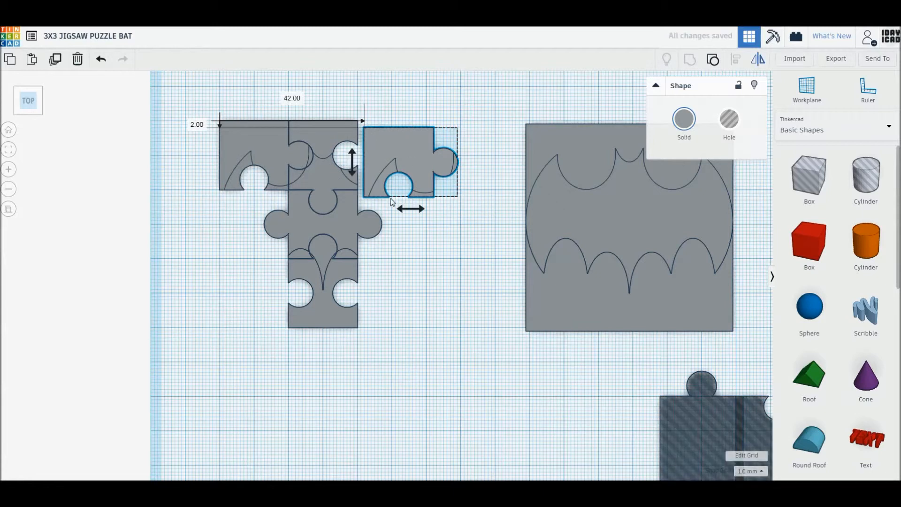
pyautogui.click(412, 209)
pyautogui.moveTo(449, 140); pyautogui.dragTo(416, 133)
# Place another copy of the bat plate in the free space below the assembled pieces.
pyautogui.scroll(-3, 471, 308)
pyautogui.moveTo(596, 212); pyautogui.dragTo(433, 403)
pyautogui.moveTo(433, 403); pyautogui.dragTo(472, 336, button='middle')
pyautogui.moveTo(473, 332); pyautogui.dragTo(468, 330)
pyautogui.click(592, 358)
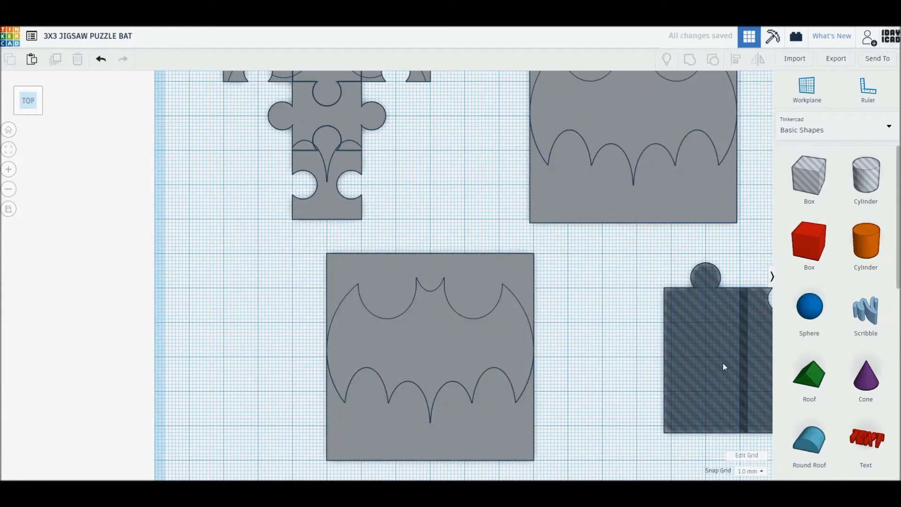
# Copy the tabbed cutter onto the plate, turn it sideways, and align it across the middle row from the right edge.
pyautogui.moveTo(699, 353); pyautogui.dragTo(539, 347)
pyautogui.moveTo(480, 345); pyautogui.dragTo(543, 404)
pyautogui.moveTo(602, 353); pyautogui.dragTo(533, 368)
pyautogui.click(606, 334)
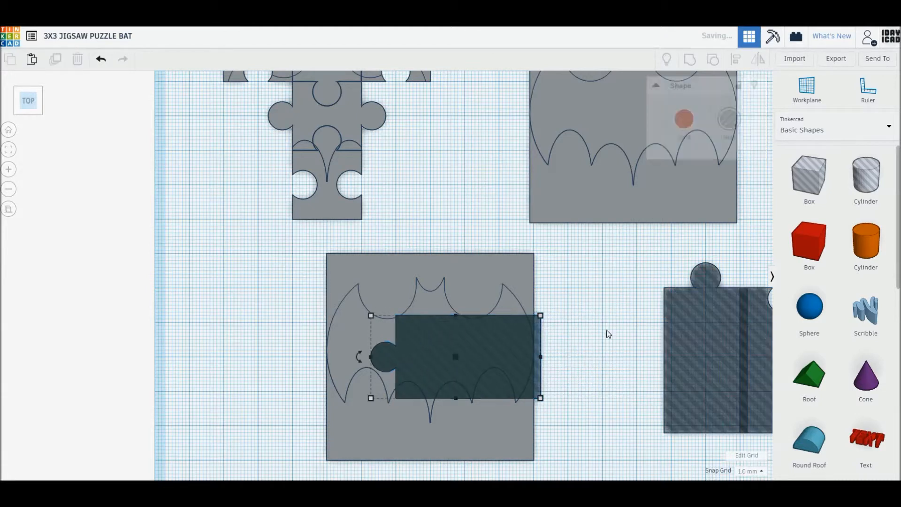
# Copy the notched cutter to the plate's lower left corner, and place an upside-down duplicate 62 mm above it.
pyautogui.moveTo(726, 354); pyautogui.dragTo(527, 343)
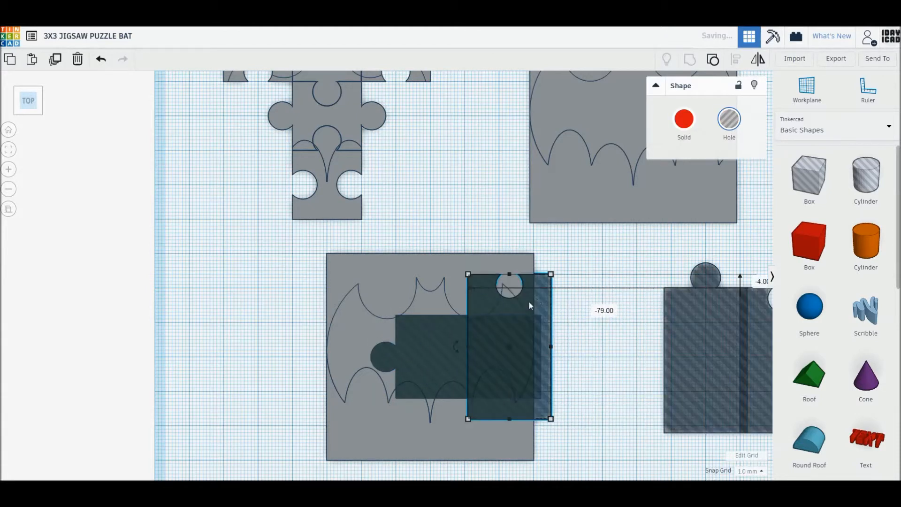
pyautogui.moveTo(559, 362); pyautogui.dragTo(562, 291, button='middle')
pyautogui.moveTo(542, 339); pyautogui.dragTo(396, 449)
pyautogui.keyDown('alt'); pyautogui.moveTo(373, 415); pyautogui.dragTo(374, 240); pyautogui.keyUp('alt')
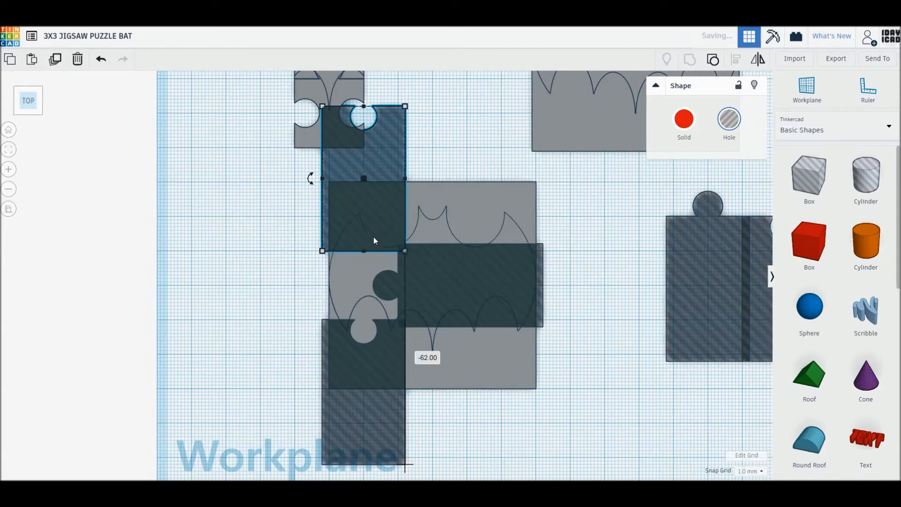
# Cover the plate's remaining upper and lower areas with box holes and group everything to isolate the left-centre piece.
pyautogui.moveTo(809, 178); pyautogui.dragTo(436, 212)
pyautogui.click(599, 216)
pyautogui.click(457, 212)
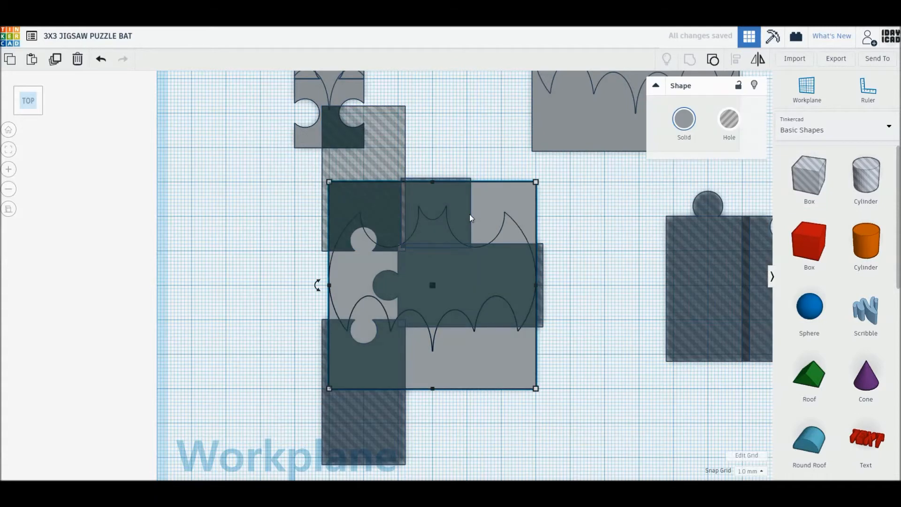
pyautogui.click(462, 180)
pyautogui.moveTo(470, 213); pyautogui.dragTo(503, 324)
pyautogui.moveTo(294, 226); pyautogui.dragTo(480, 359)
pyautogui.hotkey('ctrl', 'g')
# Move the left-centre piece 30 mm left and 70 mm up into its place in the puzzle.
pyautogui.moveTo(438, 213); pyautogui.dragTo(505, 322, button='middle')
pyautogui.moveTo(421, 378); pyautogui.dragTo(297, 143)
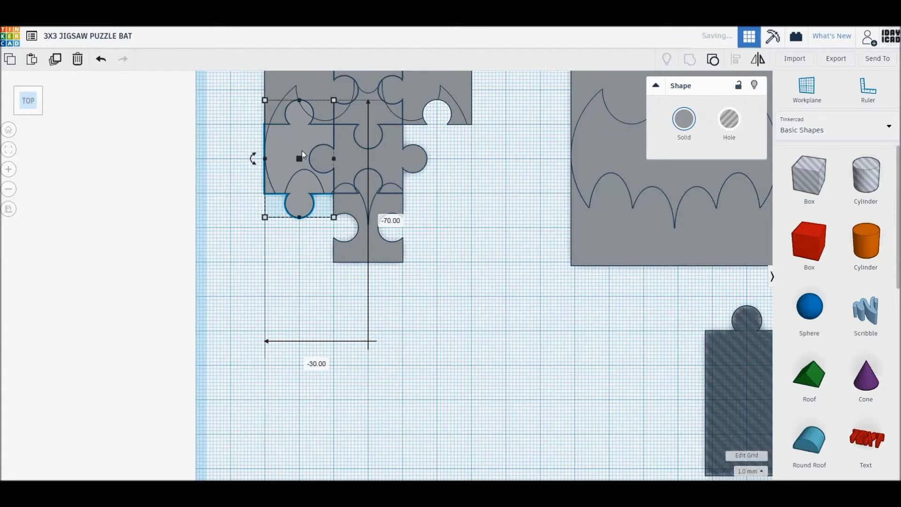
pyautogui.click(309, 247)
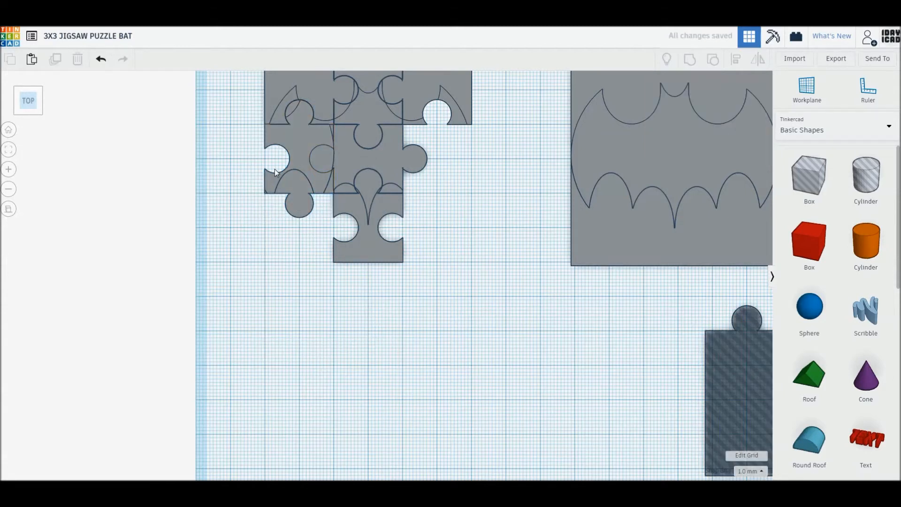
# Copy the left-centre piece across the puzzle, mirror it horizontally, and fit it as the right-centre piece.
pyautogui.moveTo(298, 161); pyautogui.dragTo(282, 212)
pyautogui.hotkey('ctrl', 'z')
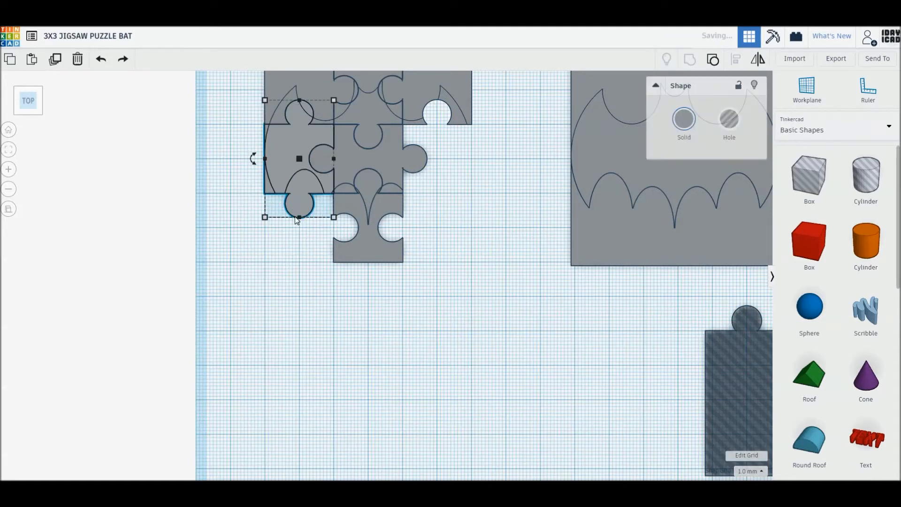
pyautogui.moveTo(289, 204); pyautogui.dragTo(420, 176)
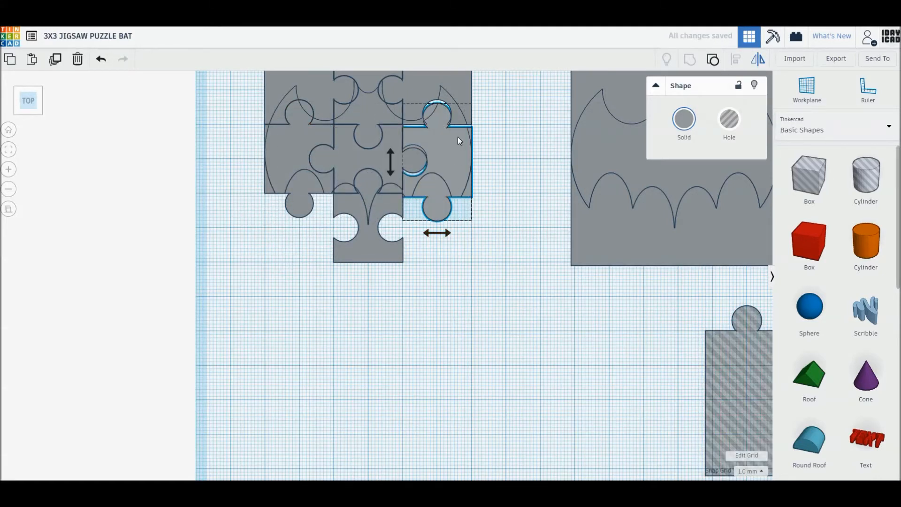
pyautogui.press('Up')
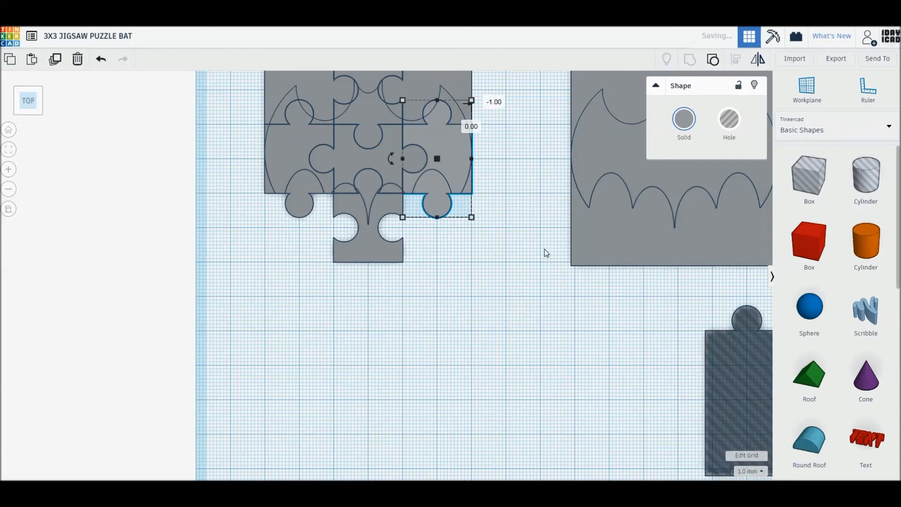
# Place a fresh copy of the bat plate below the puzzle's middle row.
pyautogui.moveTo(630, 208); pyautogui.dragTo(495, 374)
pyautogui.moveTo(494, 374); pyautogui.dragTo(498, 289, button='middle')
pyautogui.moveTo(562, 325); pyautogui.dragTo(521, 356)
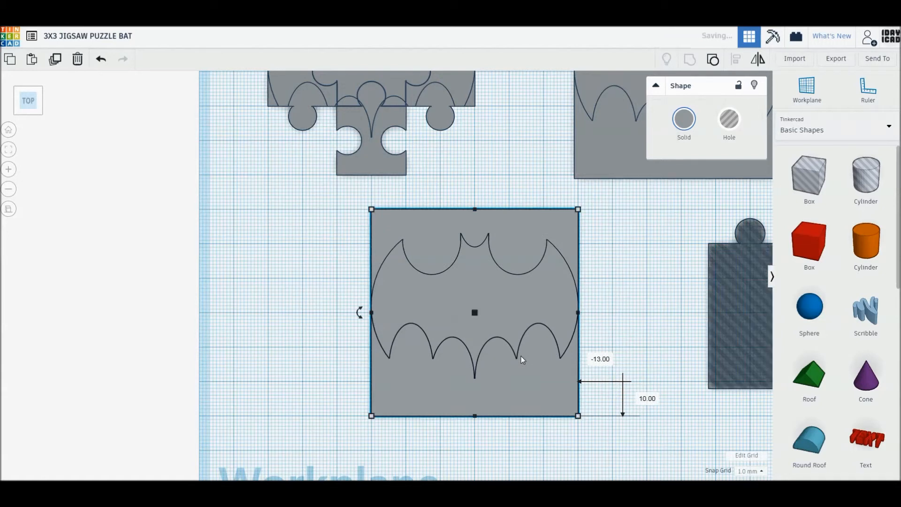
# Copy the tabbed cutter onto the plate, flip it vertically, and align it over the upper left area.
pyautogui.moveTo(743, 350); pyautogui.dragTo(520, 348)
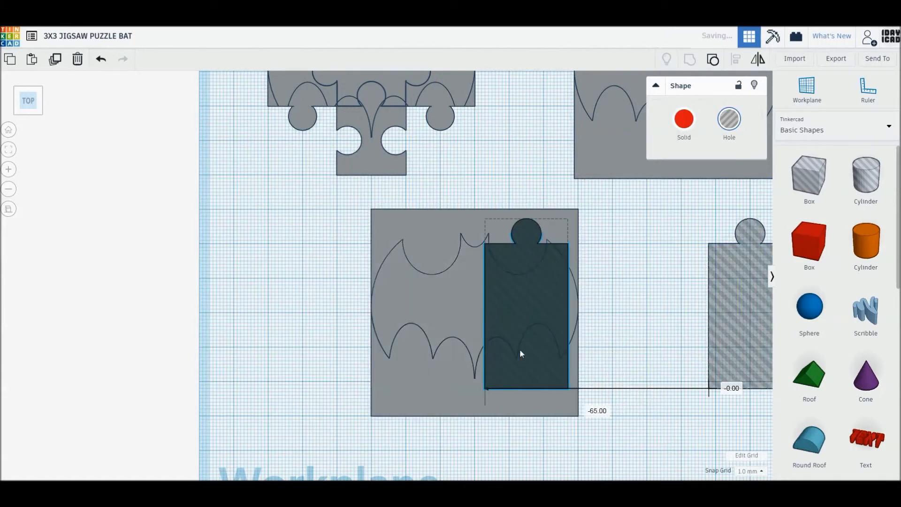
pyautogui.press('m')
pyautogui.click(474, 315)
pyautogui.moveTo(540, 228); pyautogui.dragTo(419, 211)
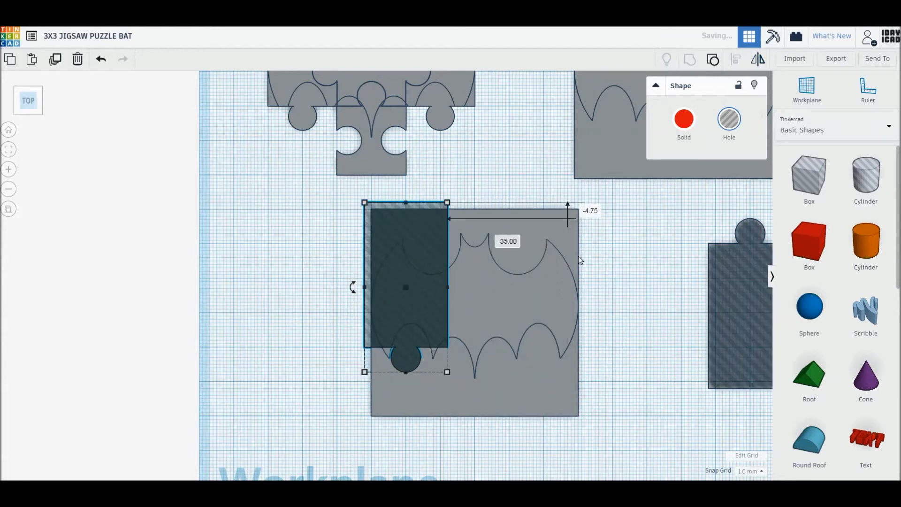
# Move the notched cutter onto the plate, turn it sideways, and align it over the lower right area.
pyautogui.moveTo(639, 295); pyautogui.dragTo(566, 290, button='middle')
pyautogui.moveTo(721, 322); pyautogui.dragTo(497, 328)
pyautogui.moveTo(503, 360); pyautogui.dragTo(549, 375)
pyautogui.moveTo(593, 315); pyautogui.dragTo(504, 376)
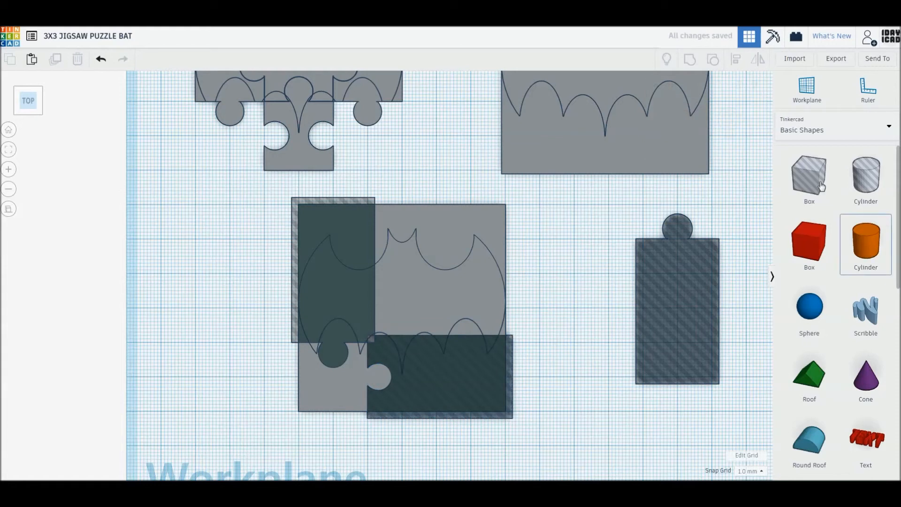
# Cover the plate's remaining upper right area with a box hole and group everything to isolate the bottom-left piece.
pyautogui.moveTo(810, 176); pyautogui.dragTo(406, 306)
pyautogui.moveTo(441, 270); pyautogui.dragTo(509, 201)
pyautogui.moveTo(283, 294); pyautogui.dragTo(455, 450)
pyautogui.hotkey('ctrl', 'g')
# Delete the leftover full bat plate together with the spare tabbed cutter.
pyautogui.click(590, 161)
pyautogui.keyDown('shift'); pyautogui.click(648, 356); pyautogui.keyUp('shift')
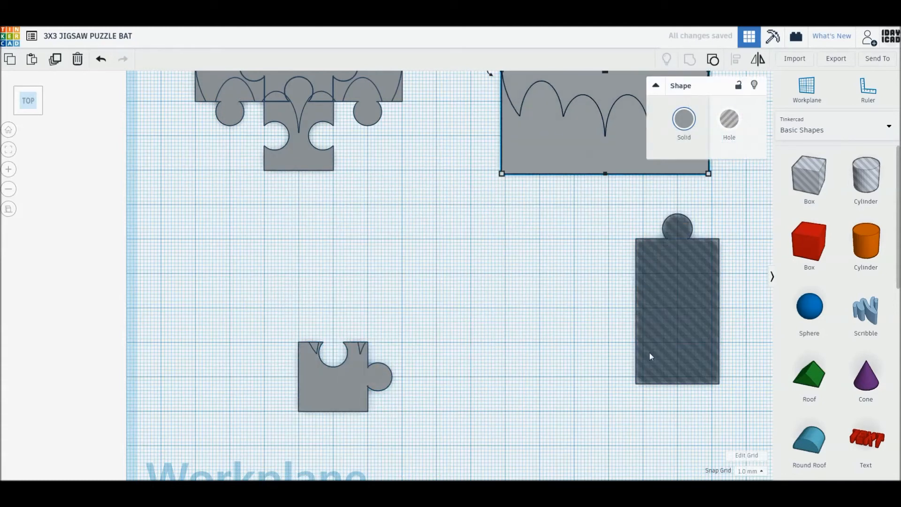
pyautogui.press('Delete')
# Fit the cut corner pieces into the puzzle's bottom row to complete the 3x3 layout.
pyautogui.moveTo(489, 308); pyautogui.dragTo(540, 376, button='middle')
pyautogui.moveTo(392, 466); pyautogui.dragTo(423, 256)
pyautogui.moveTo(472, 230); pyautogui.dragTo(439, 232)
# Move all nine puzzle pieces together toward the middle of the workplane and tilt them 45° upright.
pyautogui.moveTo(396, 368); pyautogui.dragTo(528, 332, button='right')
pyautogui.hotkey('ctrl', 'a')
pyautogui.moveTo(348, 190); pyautogui.dragTo(545, 222)
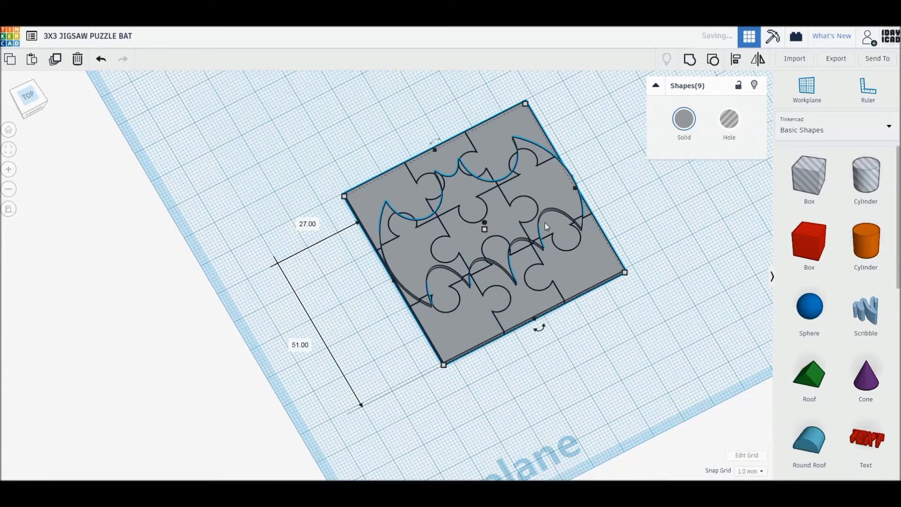
pyautogui.moveTo(578, 190)
pyautogui.mouseDown(button='right')
pyautogui.moveTo(629, 202)
pyautogui.moveTo(581, 190)
pyautogui.mouseUp(button='right')
pyautogui.moveTo(581, 191)
pyautogui.mouseDown()
pyautogui.moveTo(571, 189)
pyautogui.moveTo(591, 205)
pyautogui.mouseUp()
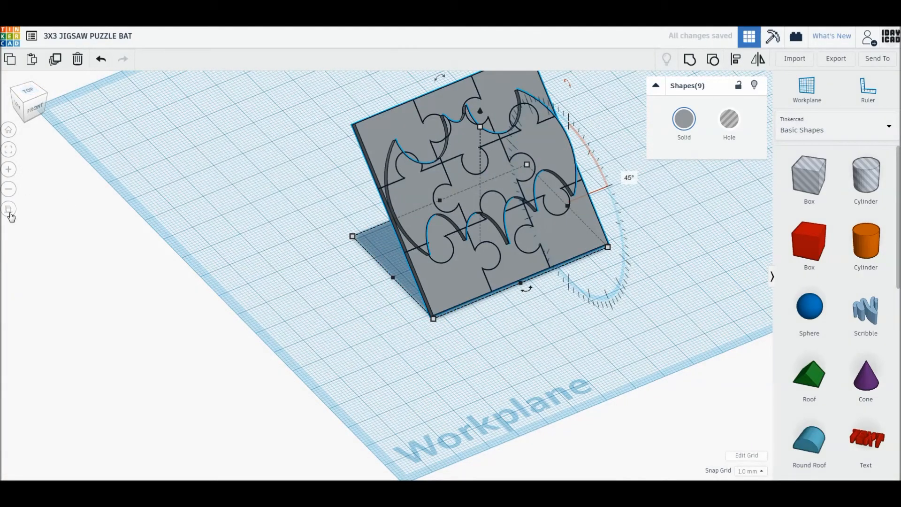
# Shift the tilted puzzle about 23 mm to the right and show it close up in perspective view from the home angle.
pyautogui.click(8, 209)
pyautogui.click(9, 130)
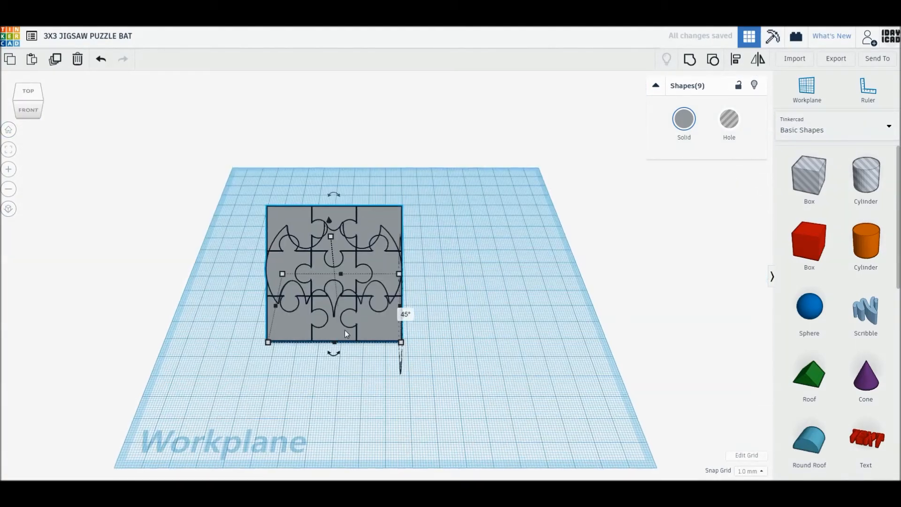
pyautogui.scroll(3, 345, 330)
pyautogui.moveTo(388, 346); pyautogui.dragTo(443, 339)
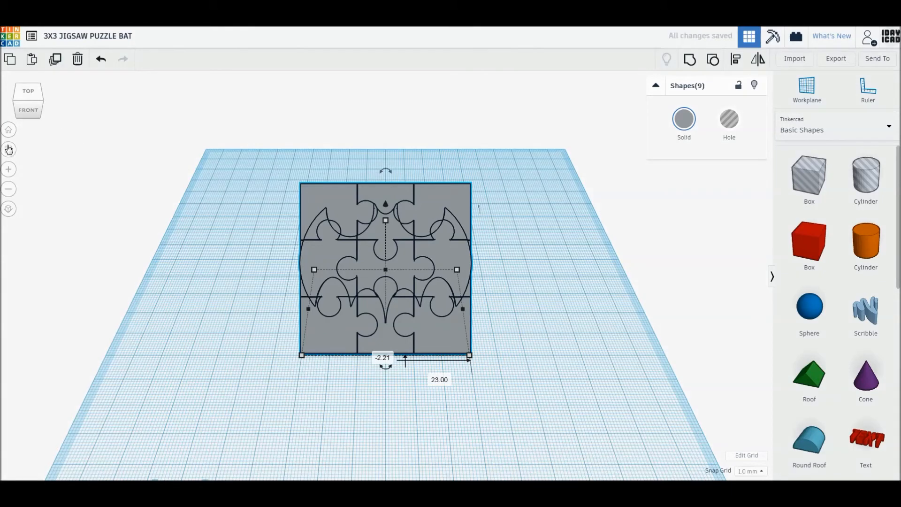
pyautogui.click(8, 150)
pyautogui.click(209, 303)
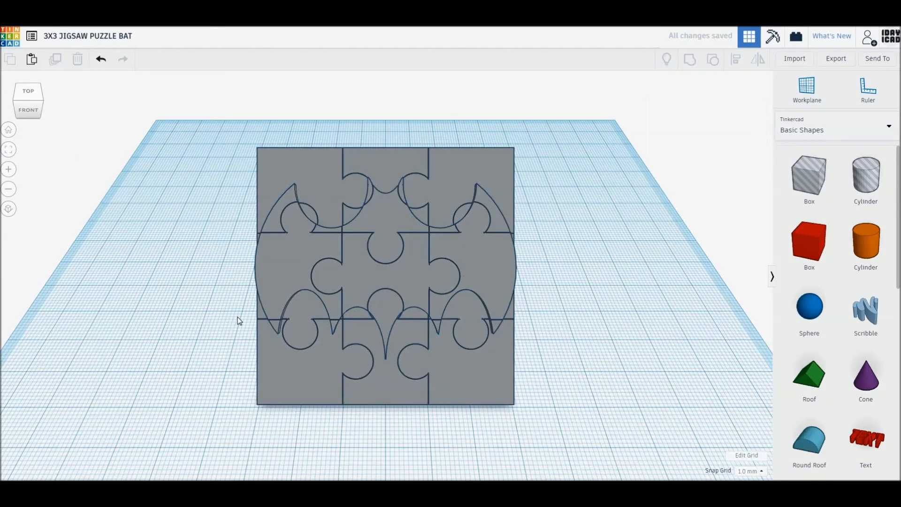
pyautogui.scroll(2, 237, 318)
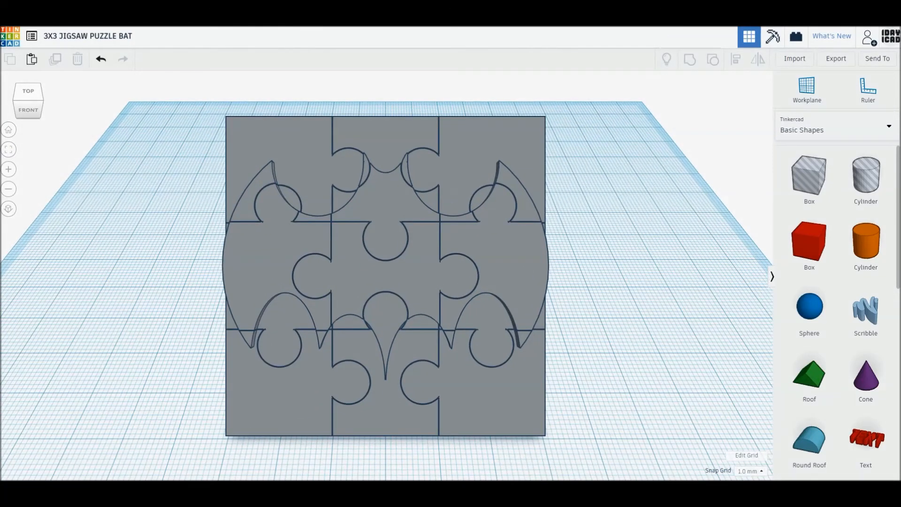